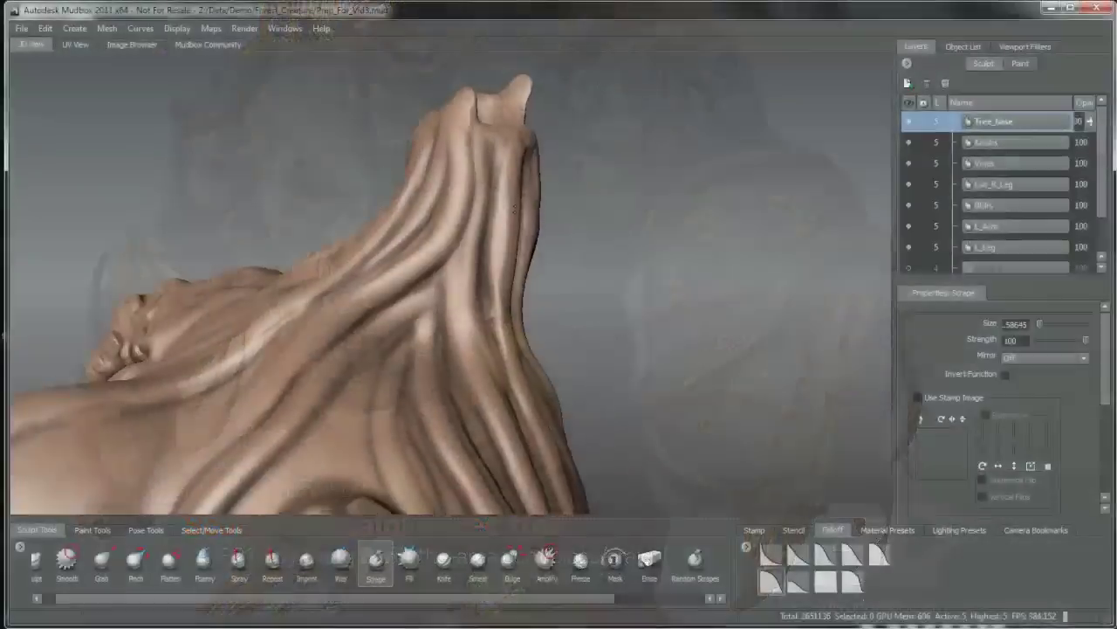
Resize the Wax brush and build up the bark ridges along the upper part of the tree trunk.
{"action": "left_click_drag", "start_coordinate": [166, 332], "coordinate": [166, 257], "text": "alt"}
{"action": "mouse_move", "coordinate": [568, 320]}
{"action": "left_mouse_down", "text": "alt"}
{"action": "mouse_move", "coordinate": [287, 335]}
{"action": "mouse_move", "coordinate": [361, 339]}
{"action": "mouse_move", "coordinate": [494, 284]}
{"action": "mouse_move", "coordinate": [516, 336]}
{"action": "mouse_move", "coordinate": [489, 305]}
{"action": "mouse_move", "coordinate": [485, 320]}
{"action": "left_mouse_up", "text": "alt"}
{"action": "left_click", "coordinate": [341, 560]}
{"action": "key", "text": "b"}
{"action": "left_click_drag", "start_coordinate": [451, 237], "coordinate": [471, 231]}
{"action": "left_click_drag", "start_coordinate": [430, 158], "coordinate": [429, 148]}
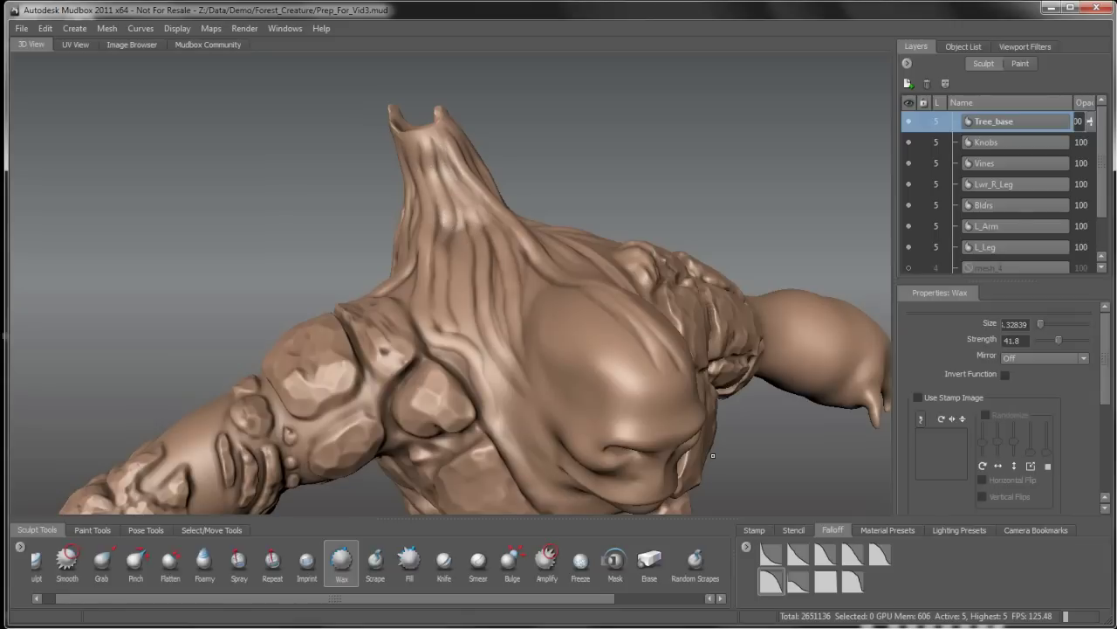
Give the Wax brush a sharper falloff and build up bark strands down the trunk and over the rounded form below it.
{"action": "left_click", "coordinate": [808, 553]}
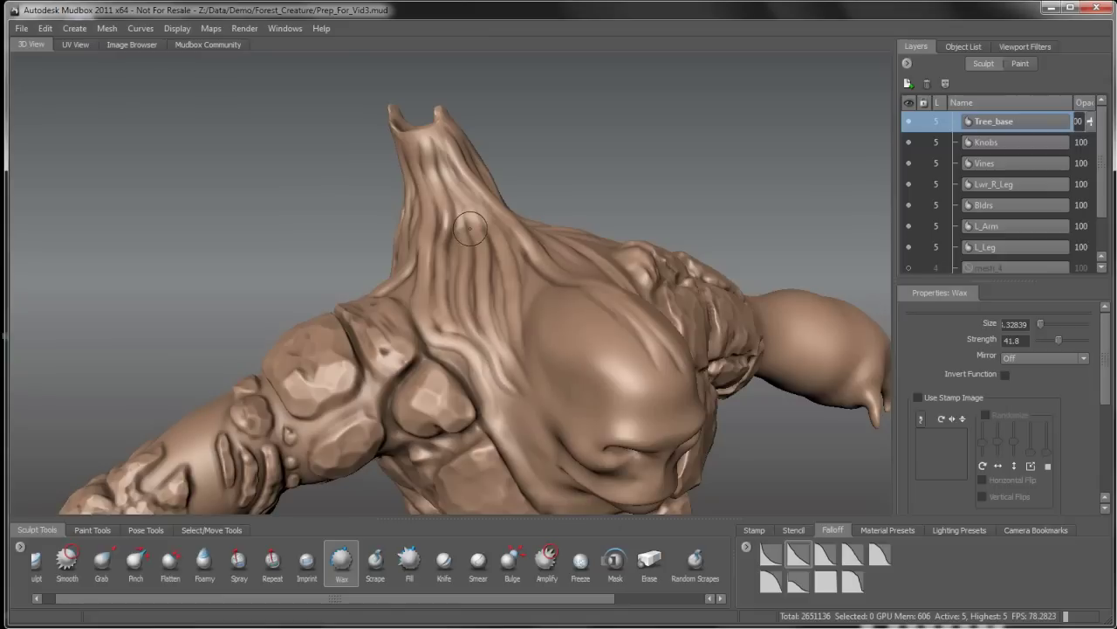
{"action": "mouse_move", "coordinate": [476, 323]}
{"action": "left_mouse_down", "text": "alt"}
{"action": "mouse_move", "coordinate": [541, 330]}
{"action": "mouse_move", "coordinate": [496, 335]}
{"action": "left_mouse_up", "text": "alt"}
{"action": "left_click_drag", "start_coordinate": [497, 380], "coordinate": [523, 410]}
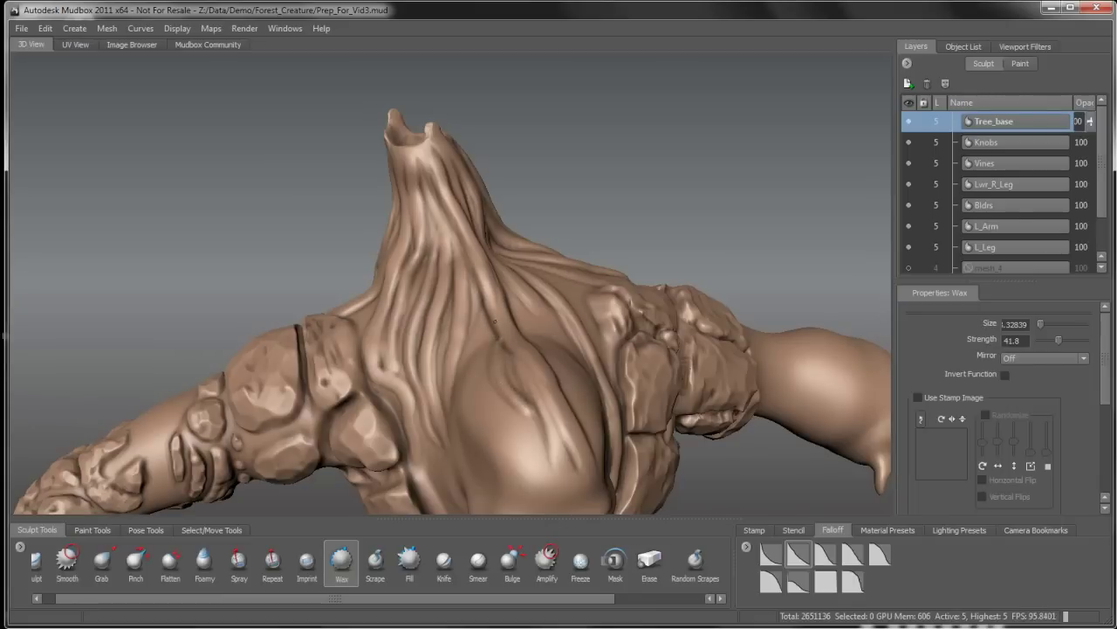
{"action": "mouse_move", "coordinate": [529, 383]}
{"action": "left_mouse_down"}
{"action": "mouse_move", "coordinate": [539, 451]}
{"action": "mouse_move", "coordinate": [532, 412]}
{"action": "mouse_move", "coordinate": [404, 285]}
{"action": "left_mouse_up"}
{"action": "left_click_drag", "start_coordinate": [389, 344], "coordinate": [355, 346], "text": "alt"}
{"action": "left_click_drag", "start_coordinate": [415, 127], "coordinate": [384, 497]}
Resize the Flatten brush and flatten the rim and pointed tips around the trunk's hollow top.
{"action": "left_click", "coordinate": [171, 563]}
{"action": "mouse_move", "coordinate": [406, 282]}
{"action": "left_mouse_down", "text": "alt"}
{"action": "mouse_move", "coordinate": [443, 299]}
{"action": "mouse_move", "coordinate": [424, 250]}
{"action": "left_mouse_up", "text": "alt"}
{"action": "key", "text": "b"}
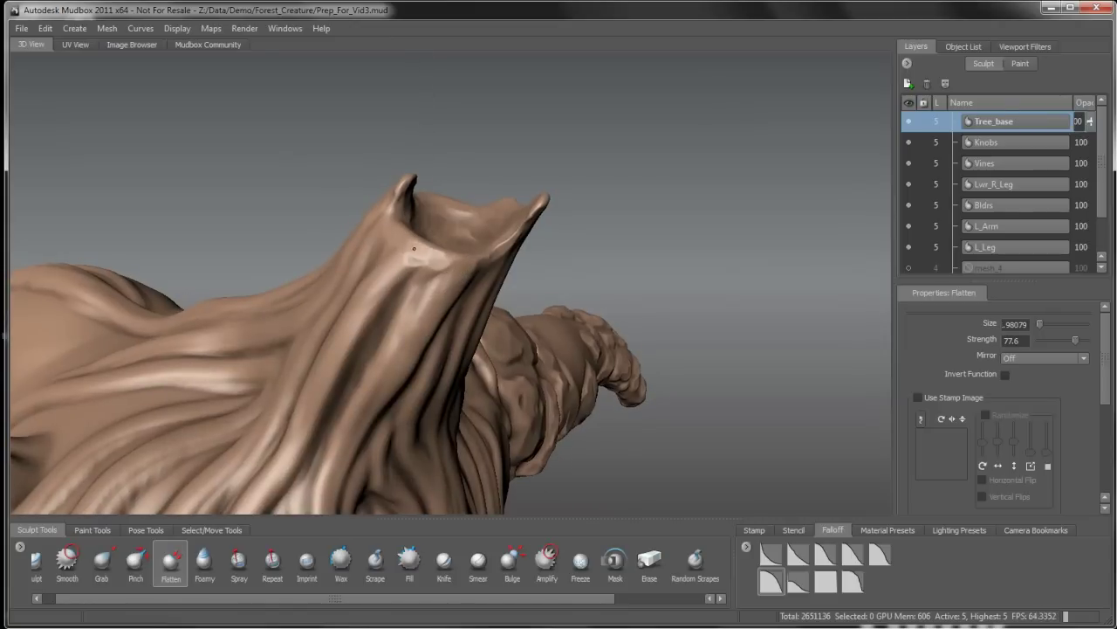
{"action": "mouse_move", "coordinate": [436, 281]}
{"action": "left_mouse_down", "text": "alt"}
{"action": "mouse_move", "coordinate": [382, 266]}
{"action": "mouse_move", "coordinate": [383, 218]}
{"action": "mouse_move", "coordinate": [423, 188]}
{"action": "mouse_move", "coordinate": [468, 220]}
{"action": "mouse_move", "coordinate": [463, 202]}
{"action": "mouse_move", "coordinate": [481, 211]}
{"action": "mouse_move", "coordinate": [453, 205]}
{"action": "left_mouse_up", "text": "alt"}
{"action": "left_click_drag", "start_coordinate": [523, 170], "coordinate": [471, 156], "text": "alt"}
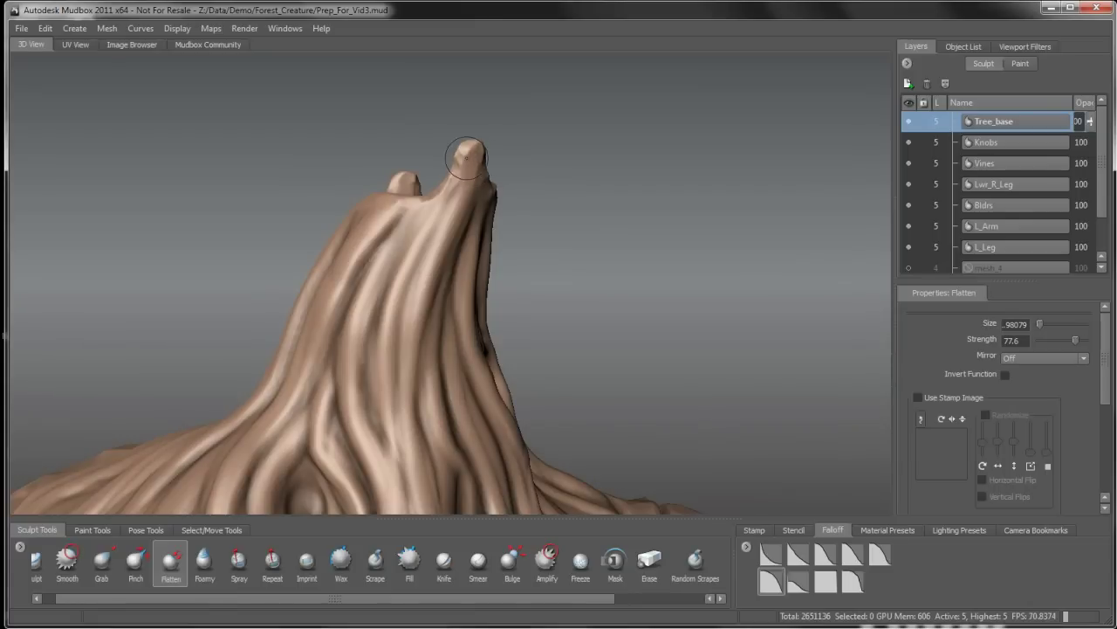
{"action": "left_click_drag", "start_coordinate": [466, 162], "coordinate": [441, 160], "text": "alt"}
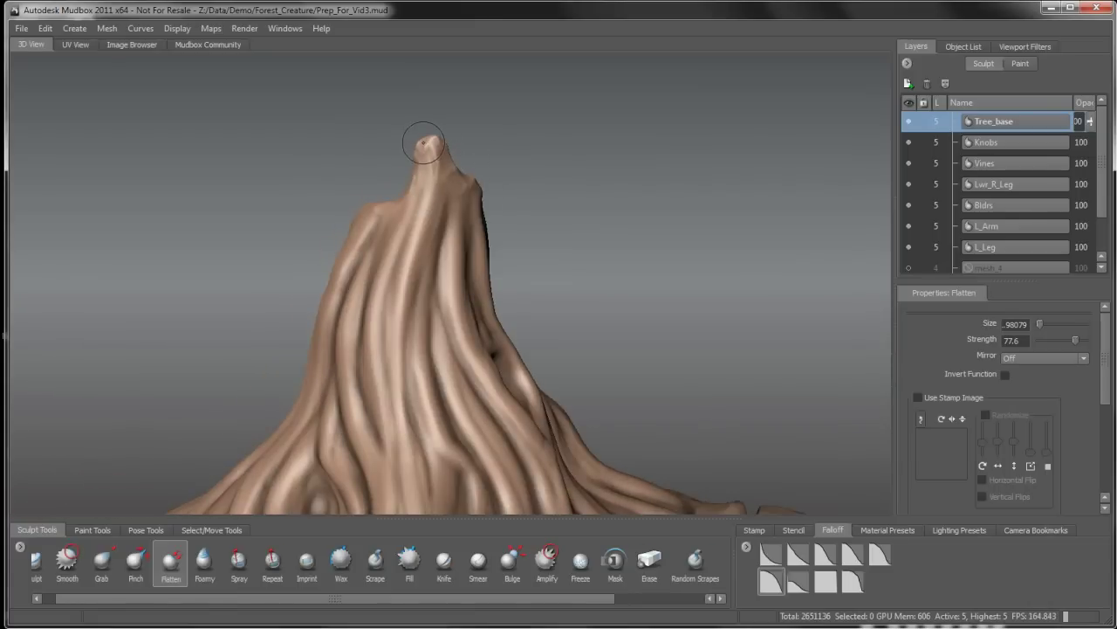
{"action": "mouse_move", "coordinate": [432, 155]}
{"action": "left_mouse_down", "text": "alt"}
{"action": "mouse_move", "coordinate": [378, 225]}
{"action": "mouse_move", "coordinate": [371, 168]}
{"action": "left_mouse_up", "text": "alt"}
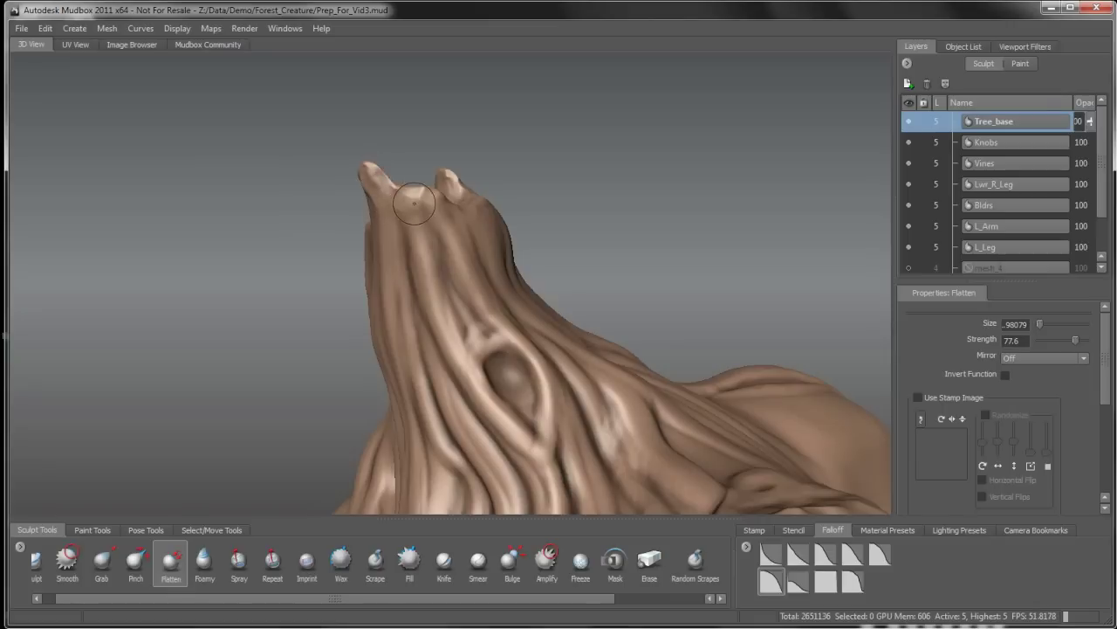
{"action": "left_click_drag", "start_coordinate": [440, 218], "coordinate": [414, 215], "text": "alt"}
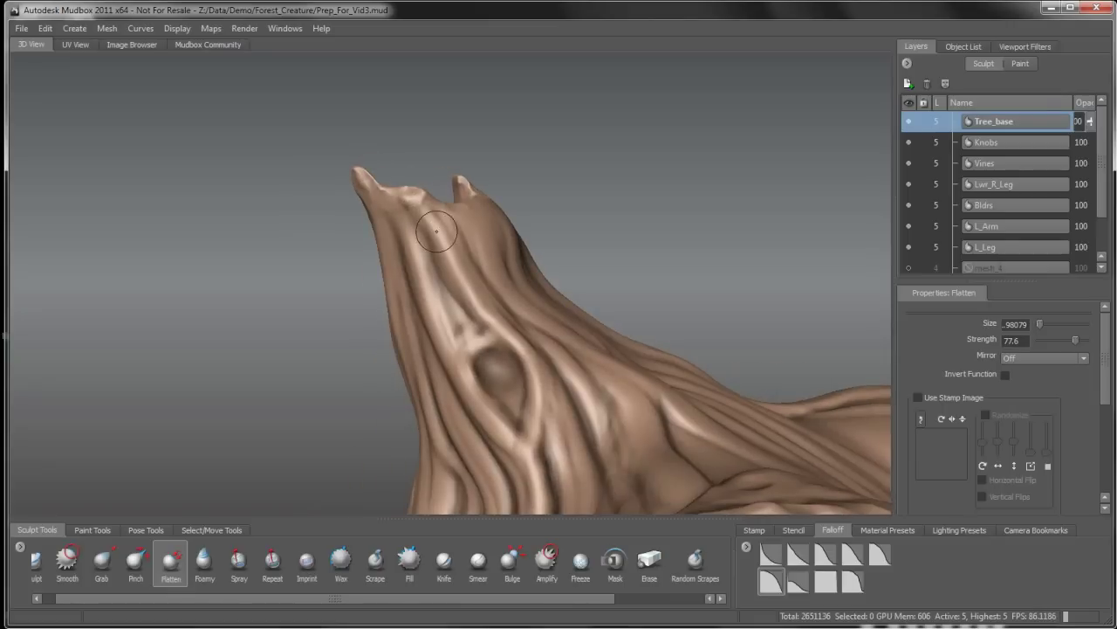
Scrape the rim of the hollow trunk and sharpen its edge with the Pinch brush.
{"action": "left_click", "coordinate": [376, 561]}
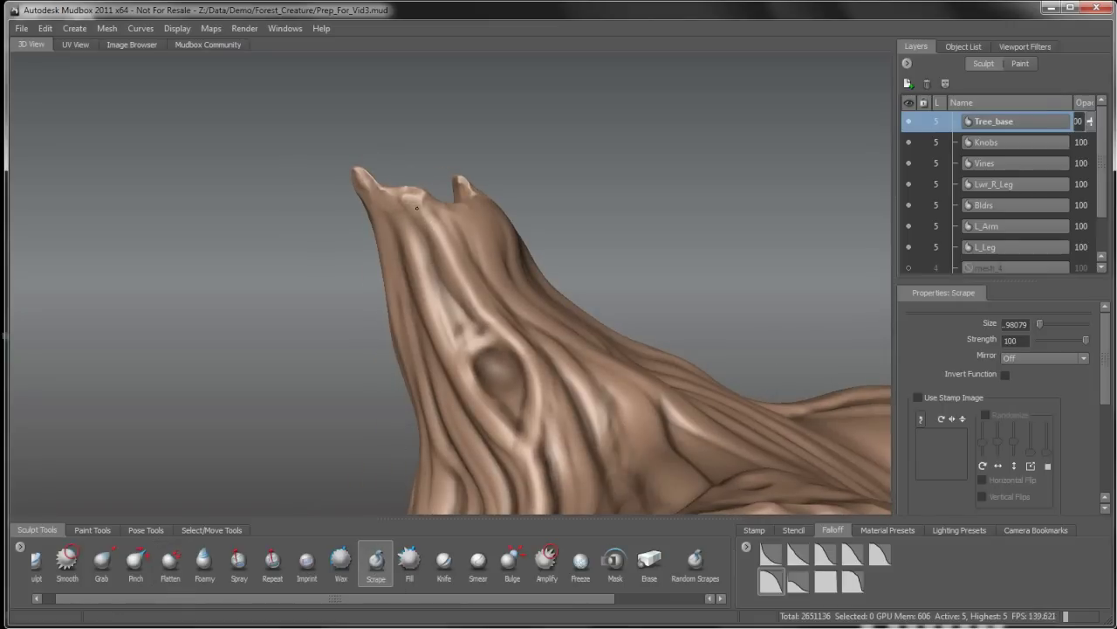
{"action": "mouse_move", "coordinate": [436, 212]}
{"action": "left_mouse_down", "text": "alt"}
{"action": "mouse_move", "coordinate": [467, 211]}
{"action": "mouse_move", "coordinate": [463, 224]}
{"action": "left_mouse_up", "text": "alt"}
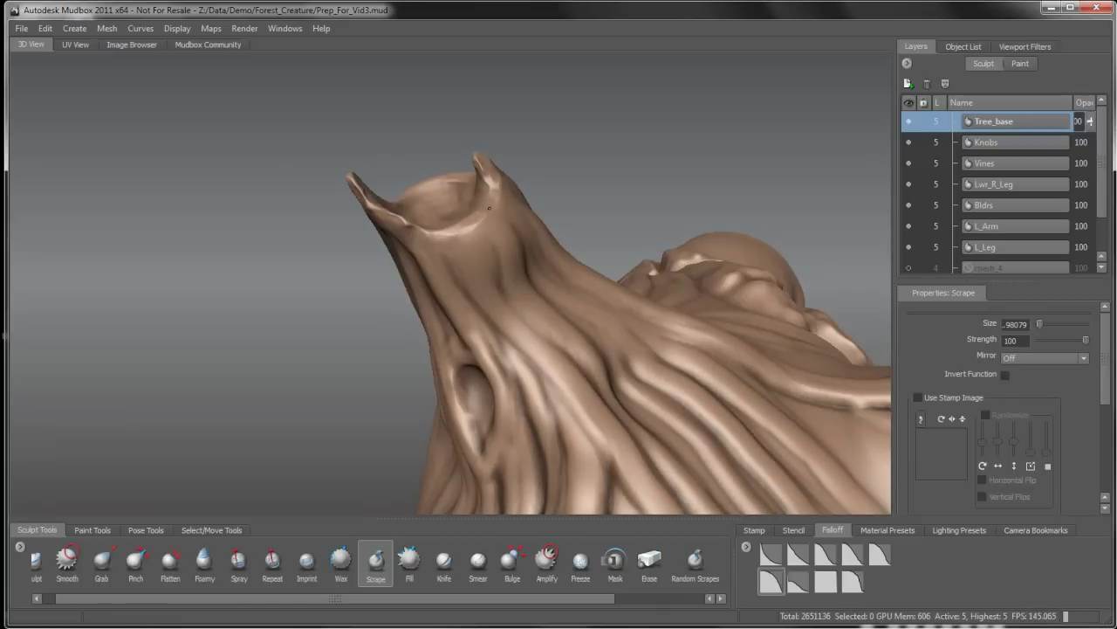
{"action": "left_click", "coordinate": [136, 561]}
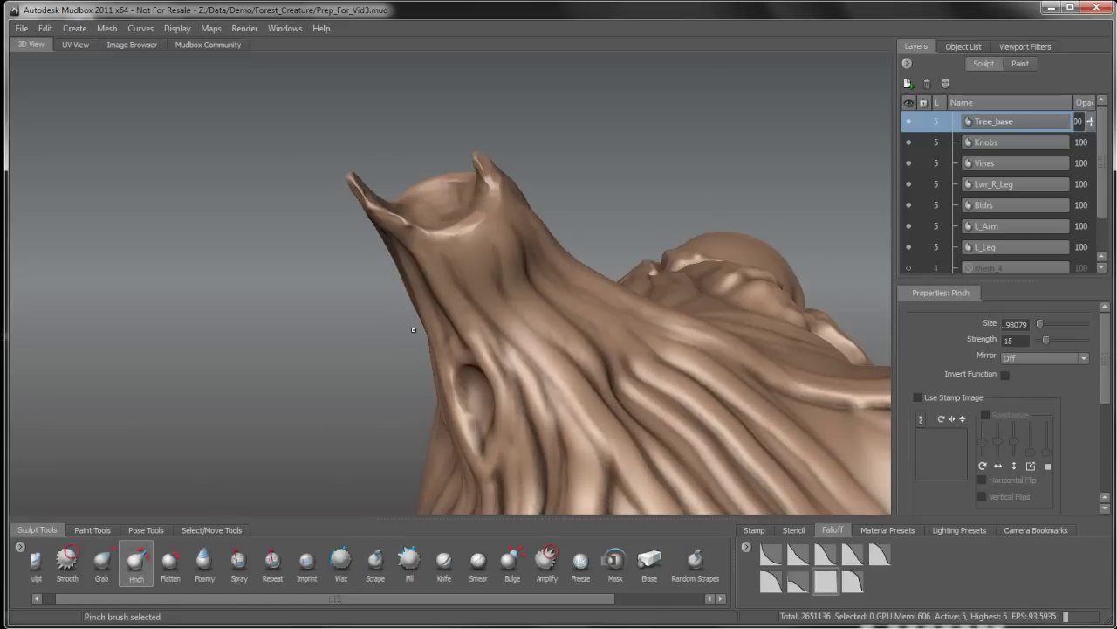
{"action": "mouse_move", "coordinate": [480, 267]}
{"action": "left_mouse_down", "text": "alt"}
{"action": "mouse_move", "coordinate": [478, 333]}
{"action": "mouse_move", "coordinate": [503, 247]}
{"action": "left_mouse_up", "text": "alt"}
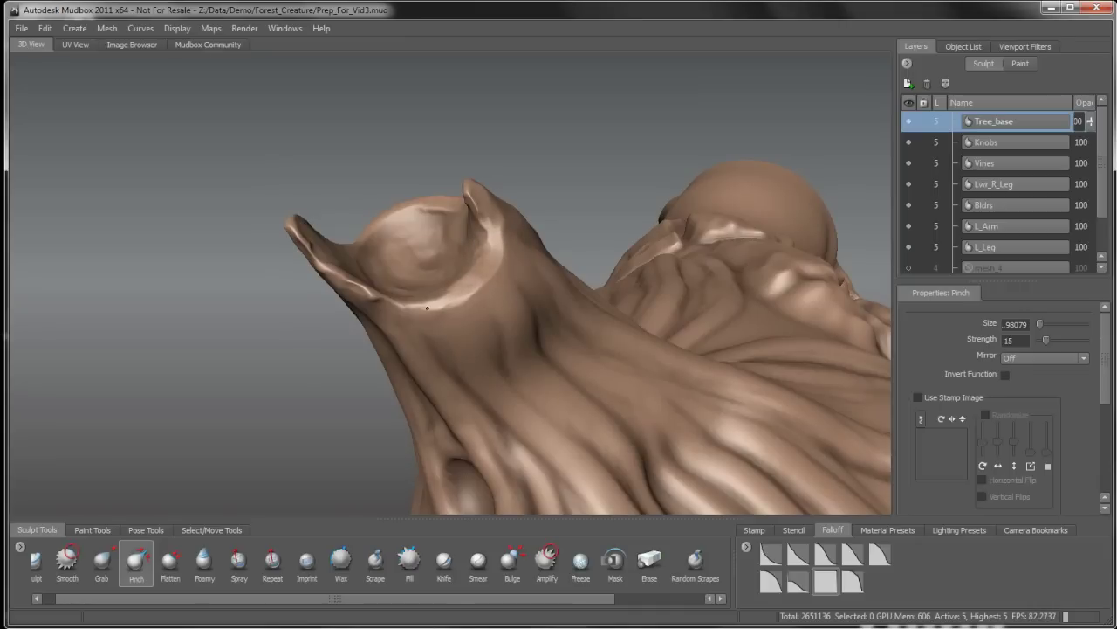
{"action": "left_click_drag", "start_coordinate": [454, 304], "coordinate": [499, 255], "text": "alt"}
{"action": "left_click_drag", "start_coordinate": [434, 295], "coordinate": [500, 231], "text": "alt"}
{"action": "left_click_drag", "start_coordinate": [453, 275], "coordinate": [225, 480], "text": "alt"}
Try switching among the Sculpt, Smooth and Pinch brushes, and the Paint Brush, Projection and Eyedropper paint tools.
{"action": "left_click_drag", "start_coordinate": [110, 600], "coordinate": [96, 601]}
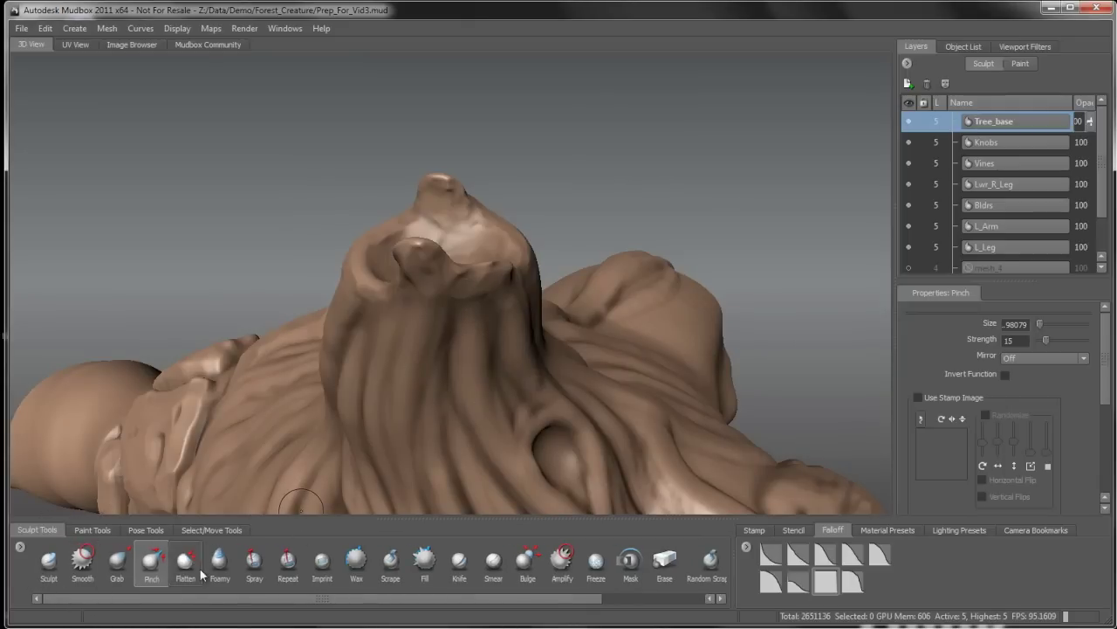
{"action": "left_click", "coordinate": [48, 563]}
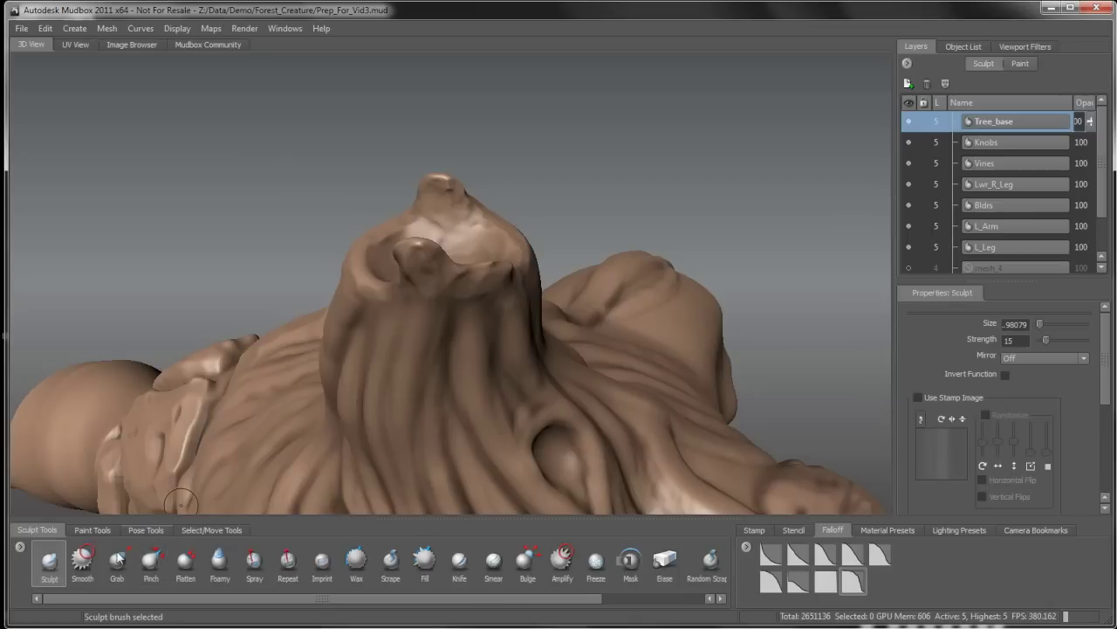
{"action": "key", "text": "shift"}
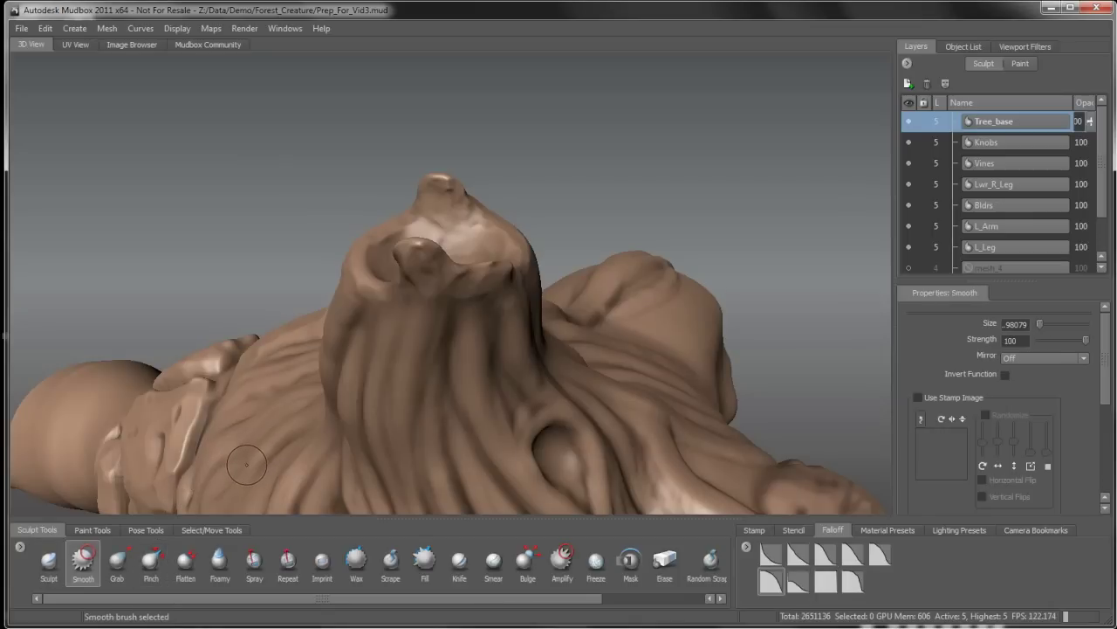
{"action": "key", "text": "3"}
{"action": "key", "text": "4"}
{"action": "left_click", "coordinate": [100, 531]}
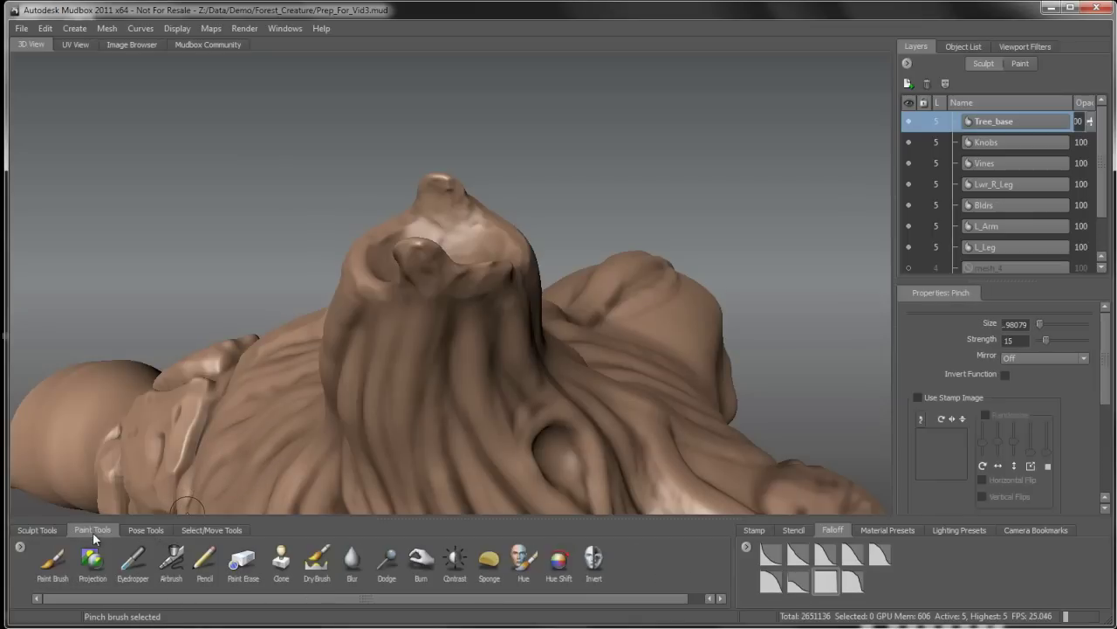
{"action": "key", "text": "1"}
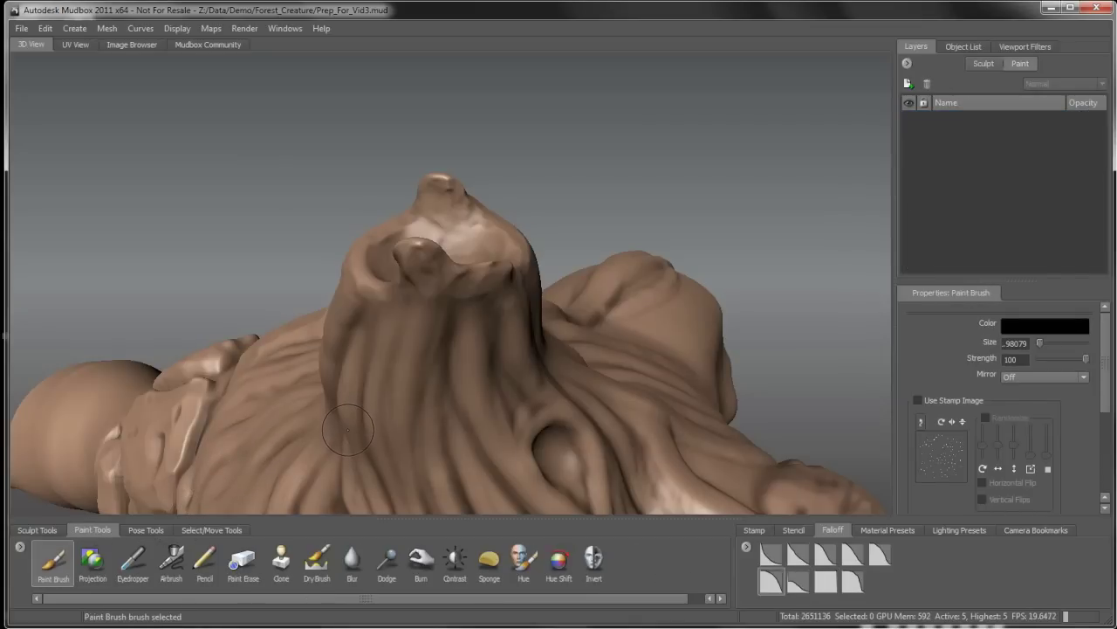
{"action": "key", "text": "2"}
{"action": "key", "text": "3"}
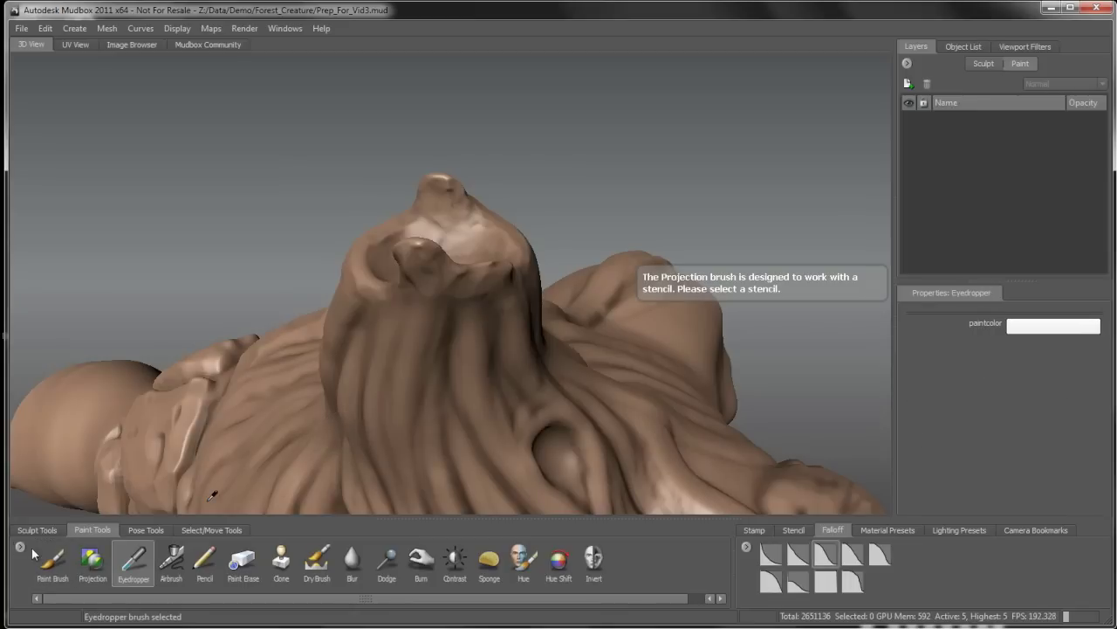
Examine the hotkey presets and the list of shortcut assignments, leaving Maya Hotkeys selected.
{"action": "left_click", "coordinate": [287, 31]}
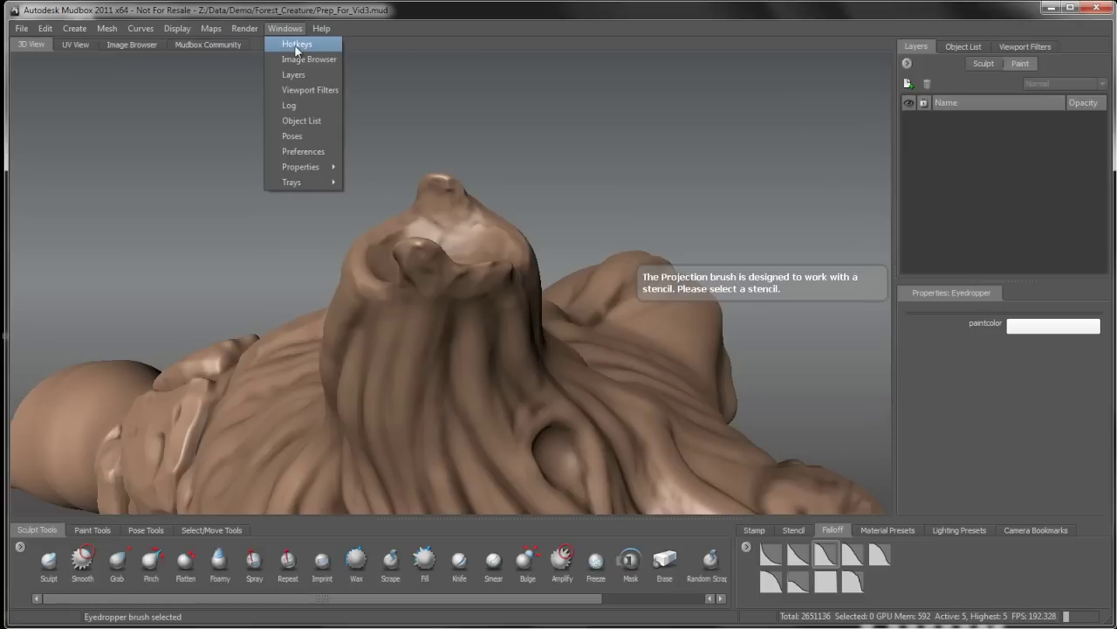
{"action": "left_click", "coordinate": [296, 46]}
{"action": "left_click_drag", "start_coordinate": [603, 110], "coordinate": [571, 69]}
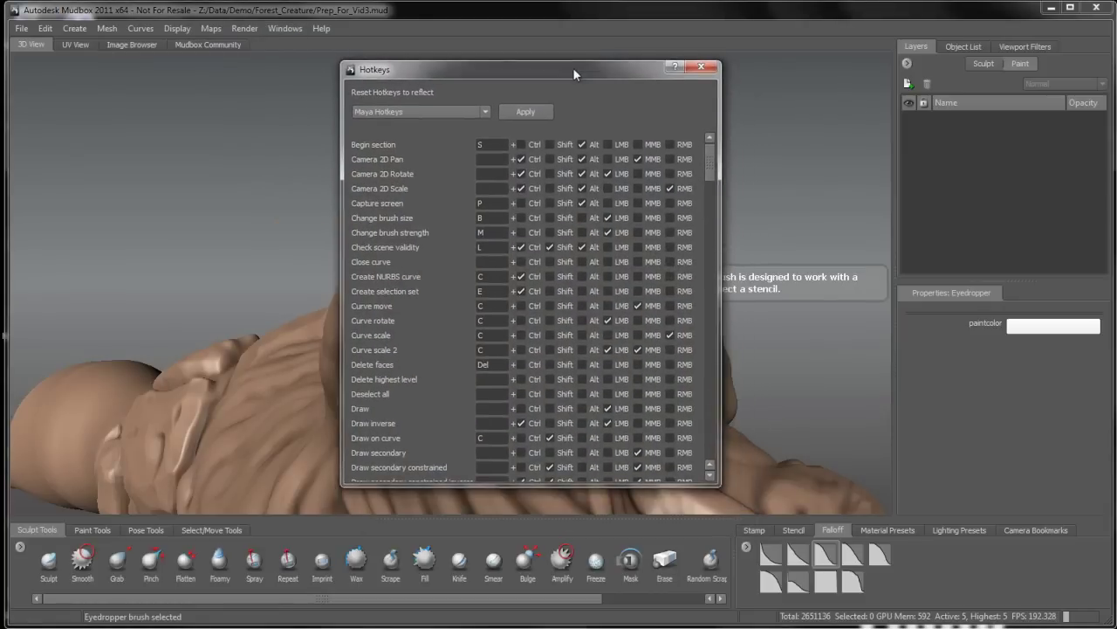
{"action": "left_click", "coordinate": [485, 112]}
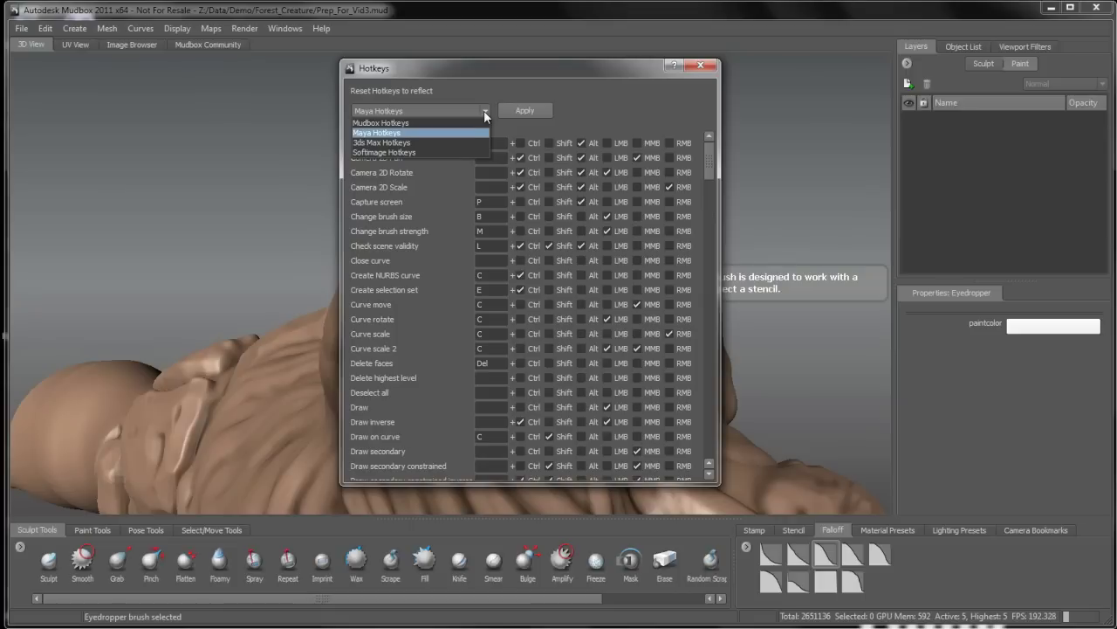
{"action": "left_click", "coordinate": [524, 99]}
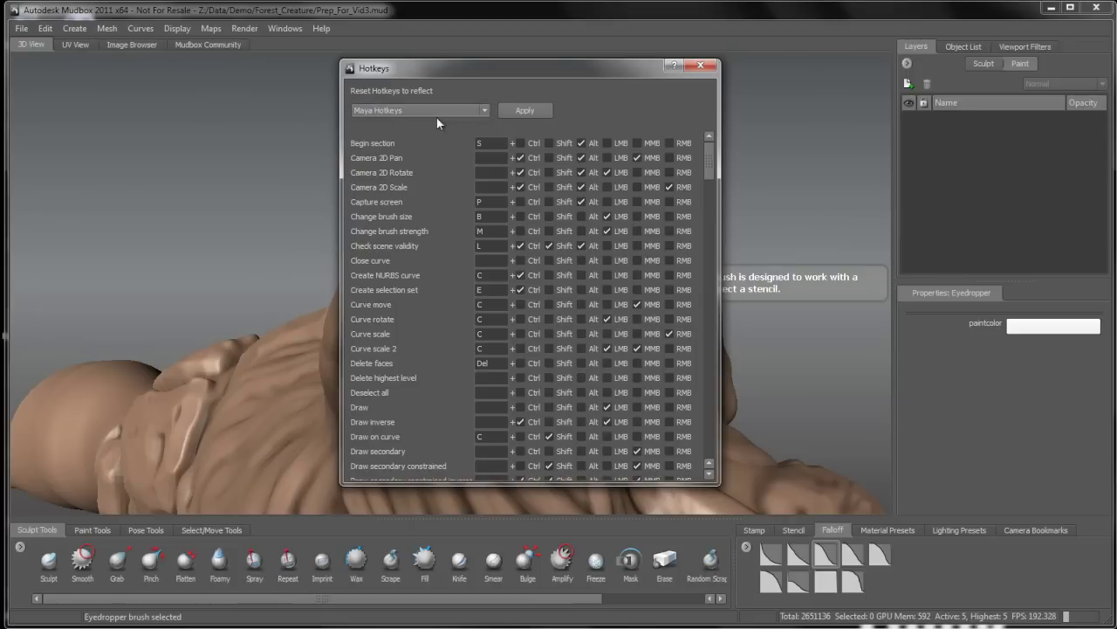
{"action": "mouse_move", "coordinate": [712, 154]}
{"action": "left_mouse_down"}
{"action": "mouse_move", "coordinate": [712, 193]}
{"action": "mouse_move", "coordinate": [709, 151]}
{"action": "left_mouse_up"}
{"action": "left_click", "coordinate": [700, 66]}
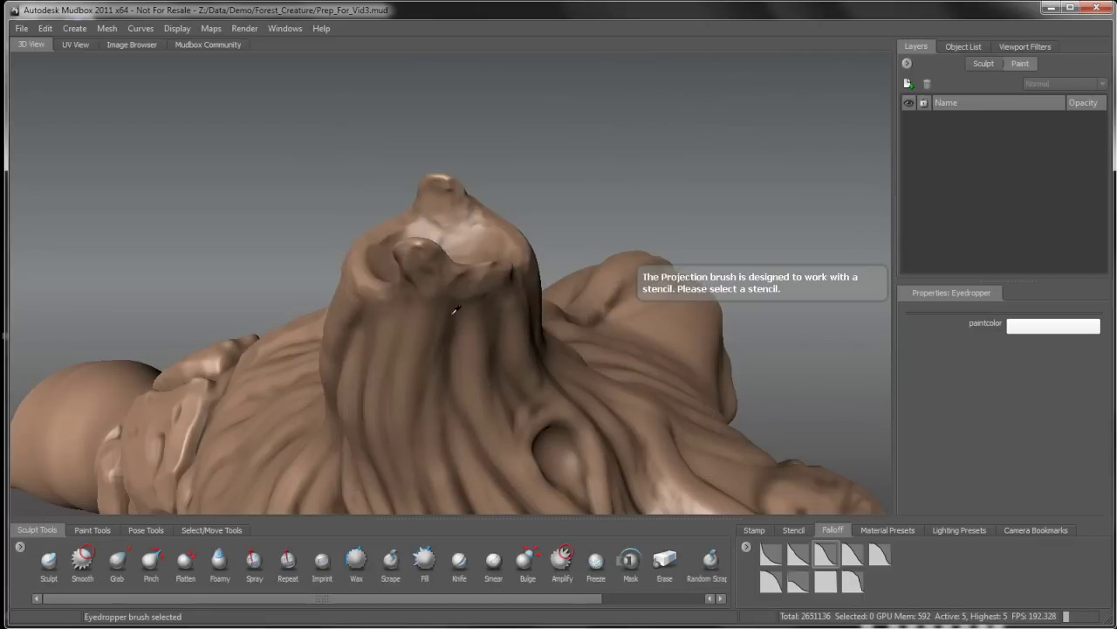
Resize the Pinch brush and tighten the edge of the rim around the trunk's hollow top.
{"action": "left_click", "coordinate": [356, 561]}
{"action": "left_click_drag", "start_coordinate": [436, 349], "coordinate": [457, 358], "text": "alt"}
{"action": "left_click", "coordinate": [151, 561]}
{"action": "mouse_move", "coordinate": [384, 349]}
{"action": "left_mouse_down", "text": "alt"}
{"action": "mouse_move", "coordinate": [500, 355]}
{"action": "mouse_move", "coordinate": [460, 404]}
{"action": "left_mouse_up", "text": "alt"}
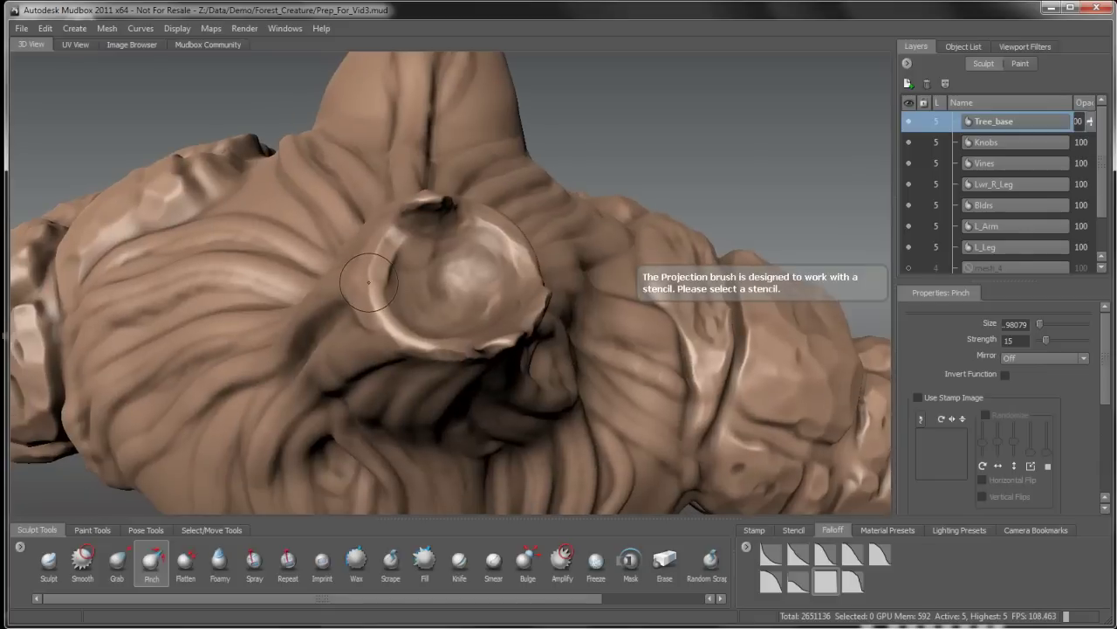
{"action": "key", "text": "b"}
{"action": "left_click_drag", "start_coordinate": [378, 281], "coordinate": [367, 281]}
{"action": "mouse_move", "coordinate": [373, 269]}
{"action": "left_mouse_down"}
{"action": "mouse_move", "coordinate": [384, 238]}
{"action": "mouse_move", "coordinate": [370, 253]}
{"action": "mouse_move", "coordinate": [394, 333]}
{"action": "mouse_move", "coordinate": [404, 231]}
{"action": "mouse_move", "coordinate": [382, 312]}
{"action": "mouse_move", "coordinate": [378, 288]}
{"action": "mouse_move", "coordinate": [285, 263]}
{"action": "mouse_move", "coordinate": [302, 262]}
{"action": "left_mouse_up"}
{"action": "key", "text": "b"}
{"action": "mouse_move", "coordinate": [505, 234]}
{"action": "left_mouse_down", "text": "alt"}
{"action": "mouse_move", "coordinate": [509, 274]}
{"action": "mouse_move", "coordinate": [490, 268]}
{"action": "mouse_move", "coordinate": [492, 301]}
{"action": "mouse_move", "coordinate": [488, 258]}
{"action": "mouse_move", "coordinate": [465, 280]}
{"action": "mouse_move", "coordinate": [454, 252]}
{"action": "left_mouse_up", "text": "alt"}
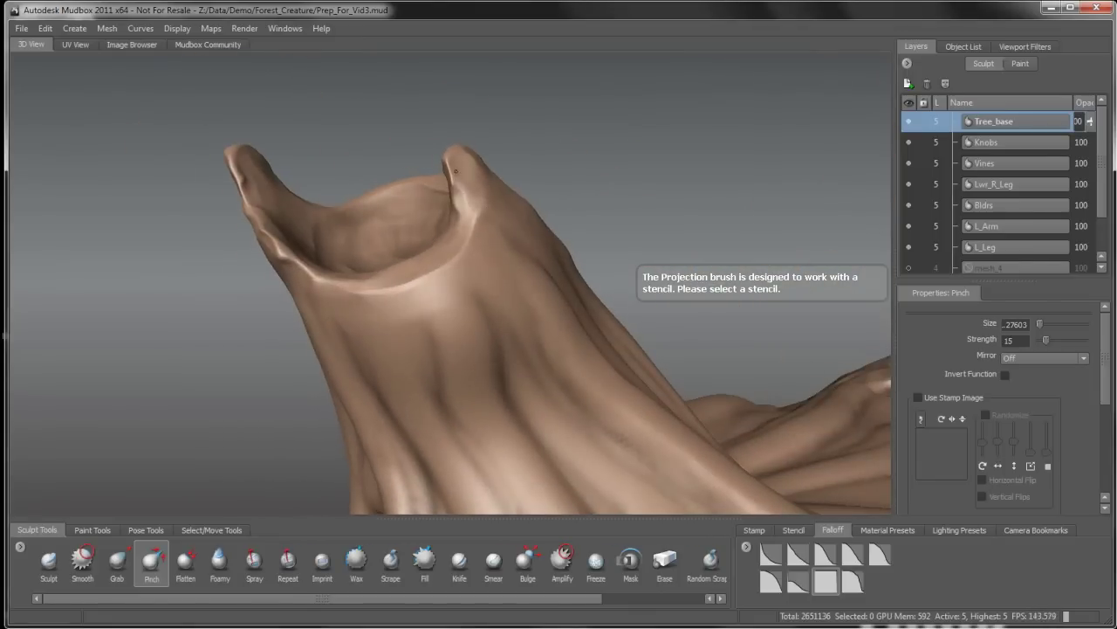
Pinch the rim's tips, enlarge the brush to about 3.79, and sharpen the bark ridges down the trunk.
{"action": "left_click_drag", "start_coordinate": [460, 187], "coordinate": [498, 214], "text": "alt"}
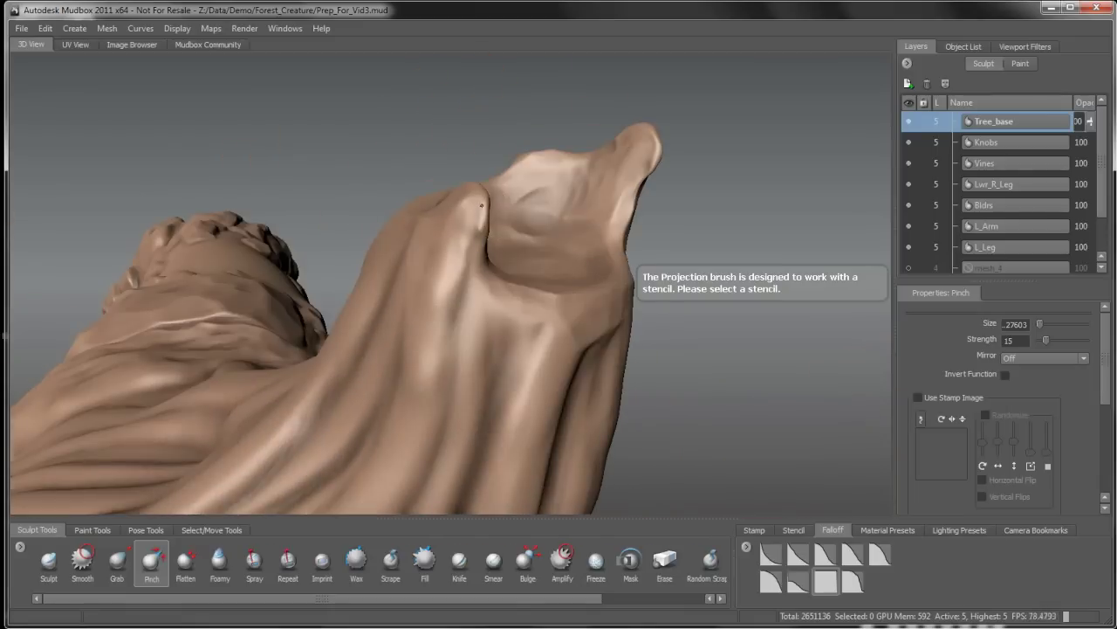
{"action": "left_click_drag", "start_coordinate": [472, 253], "coordinate": [481, 197], "text": "alt"}
{"action": "left_click_drag", "start_coordinate": [442, 230], "coordinate": [475, 186], "text": "alt"}
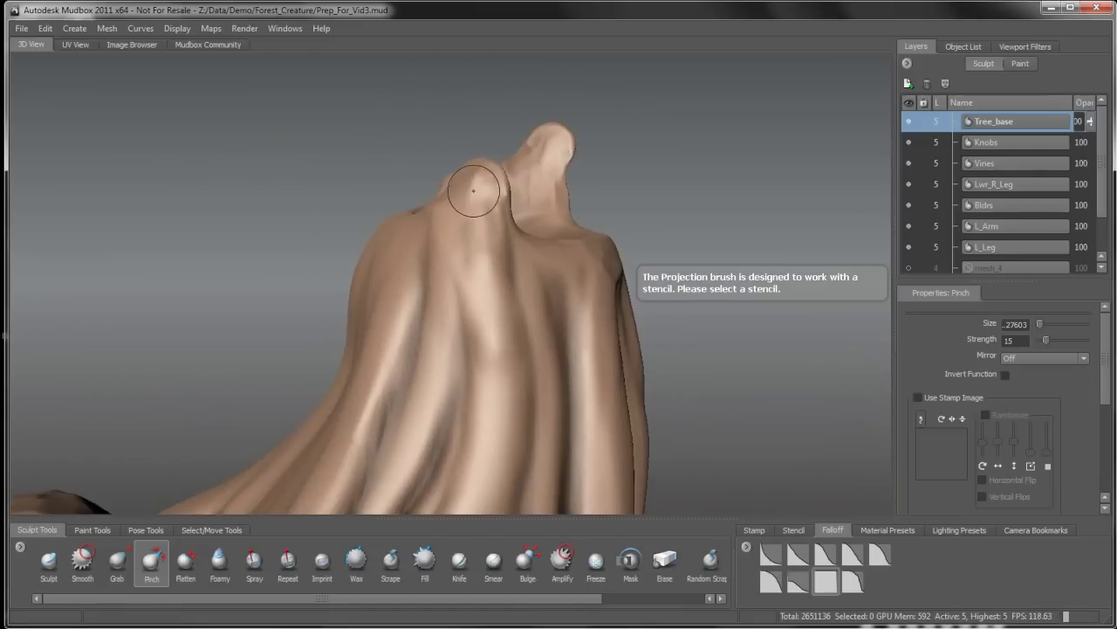
{"action": "right_click_drag", "start_coordinate": [474, 264], "coordinate": [488, 285], "text": "alt"}
{"action": "middle_click_drag", "start_coordinate": [489, 285], "coordinate": [471, 140], "text": "alt"}
{"action": "key", "text": "b"}
{"action": "left_click_drag", "start_coordinate": [459, 251], "coordinate": [512, 251]}
{"action": "right_click_drag", "start_coordinate": [459, 266], "coordinate": [452, 221], "text": "alt"}
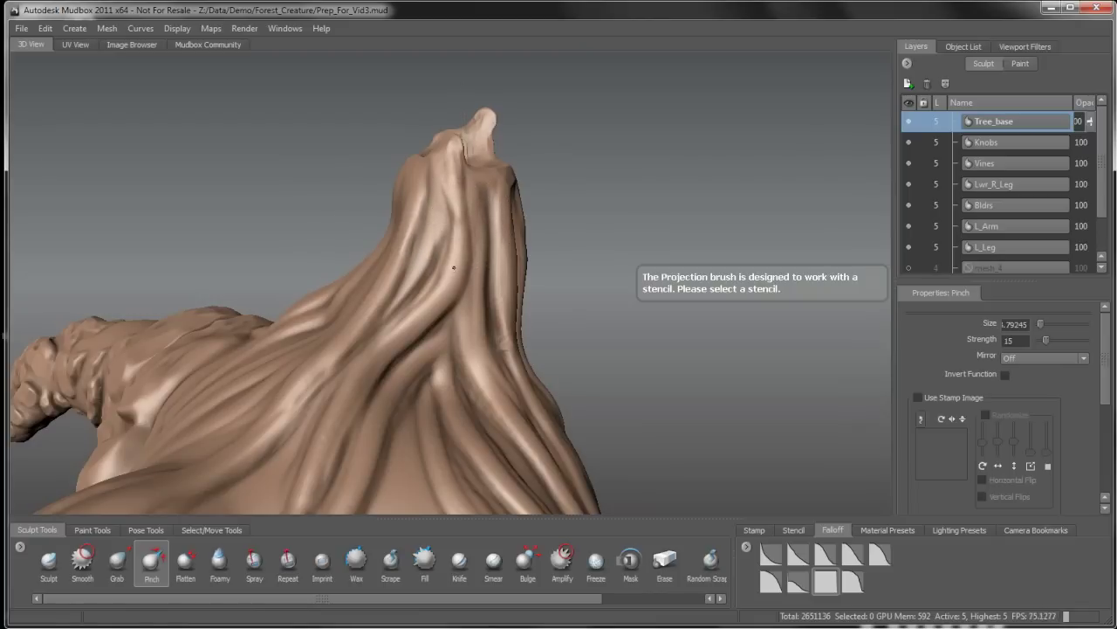
{"action": "mouse_move", "coordinate": [436, 304]}
{"action": "left_mouse_down", "text": "alt"}
{"action": "mouse_move", "coordinate": [479, 310]}
{"action": "mouse_move", "coordinate": [436, 286]}
{"action": "mouse_move", "coordinate": [465, 237]}
{"action": "left_mouse_up", "text": "alt"}
{"action": "left_click_drag", "start_coordinate": [396, 168], "coordinate": [346, 343], "text": "alt"}
Enlarge the Grab brush to about 6.1 and pull the trunk's outline and the rim's pointed tips into shape.
{"action": "left_click", "coordinate": [118, 563]}
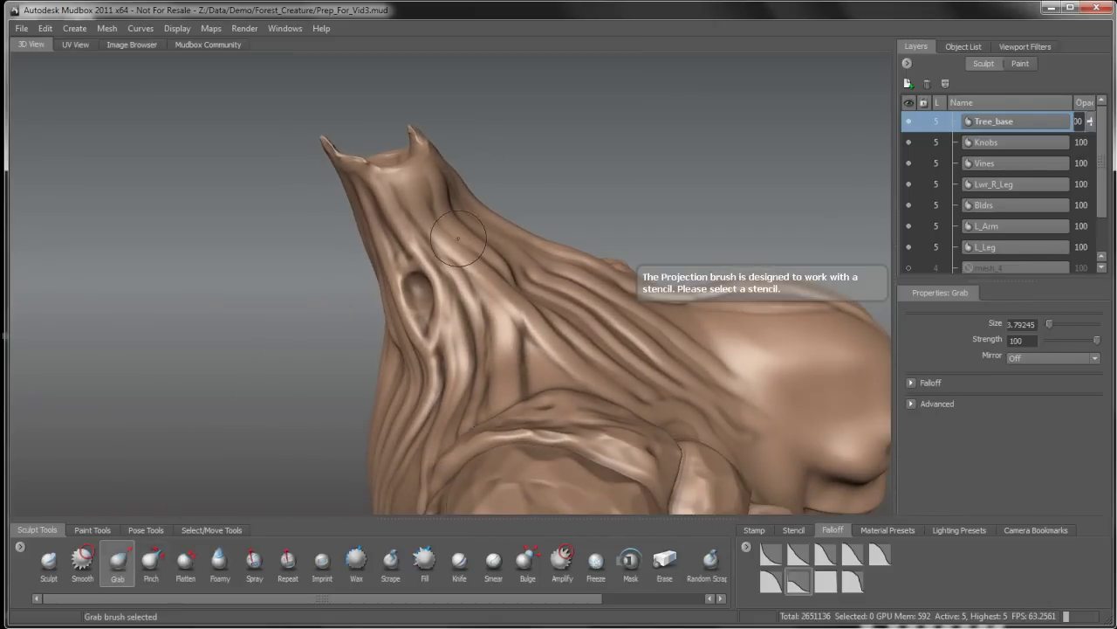
{"action": "left_click_drag", "start_coordinate": [478, 257], "coordinate": [397, 247], "text": "alt"}
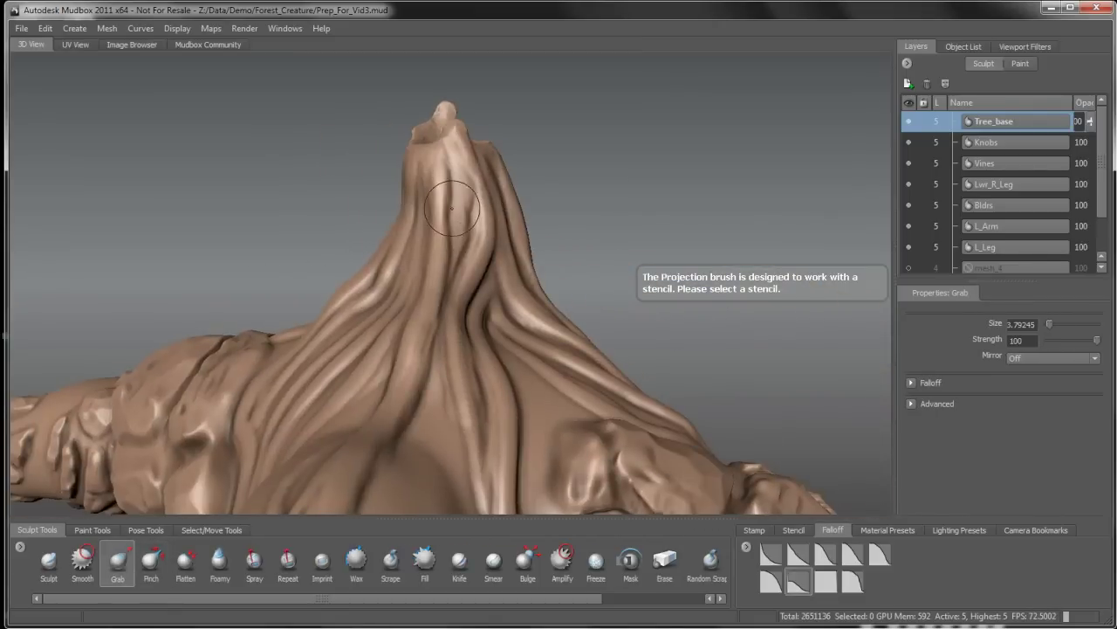
{"action": "mouse_move", "coordinate": [455, 204]}
{"action": "left_mouse_down", "text": "alt"}
{"action": "mouse_move", "coordinate": [504, 283]}
{"action": "mouse_move", "coordinate": [478, 223]}
{"action": "mouse_move", "coordinate": [494, 149]}
{"action": "left_mouse_up", "text": "alt"}
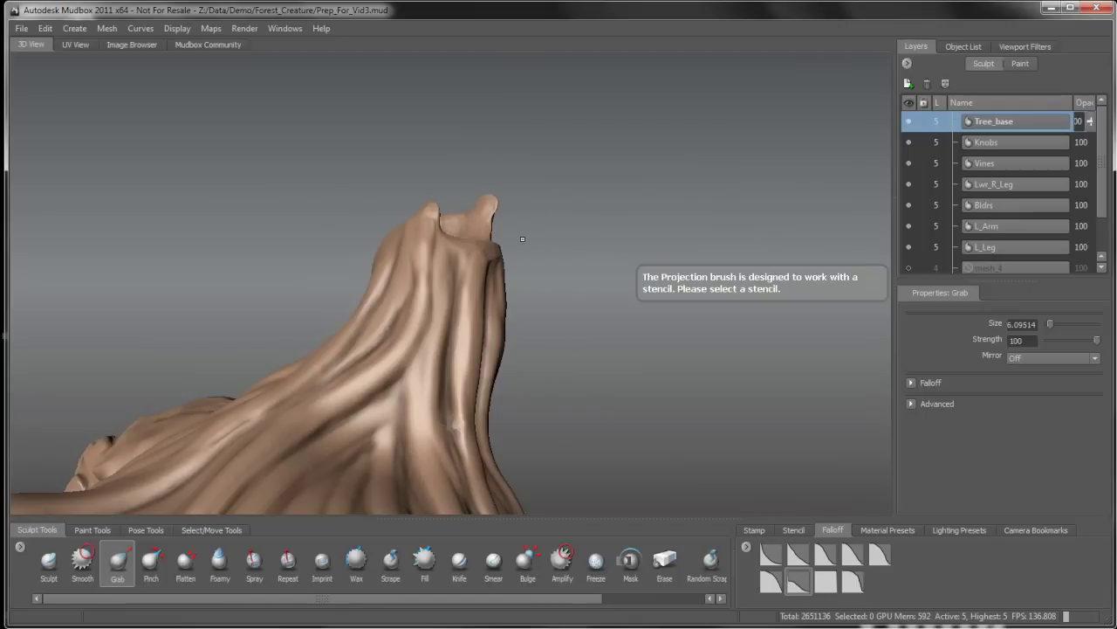
{"action": "mouse_move", "coordinate": [518, 231]}
{"action": "left_mouse_down", "text": "alt"}
{"action": "mouse_move", "coordinate": [516, 242]}
{"action": "mouse_move", "coordinate": [540, 215]}
{"action": "left_mouse_up", "text": "alt"}
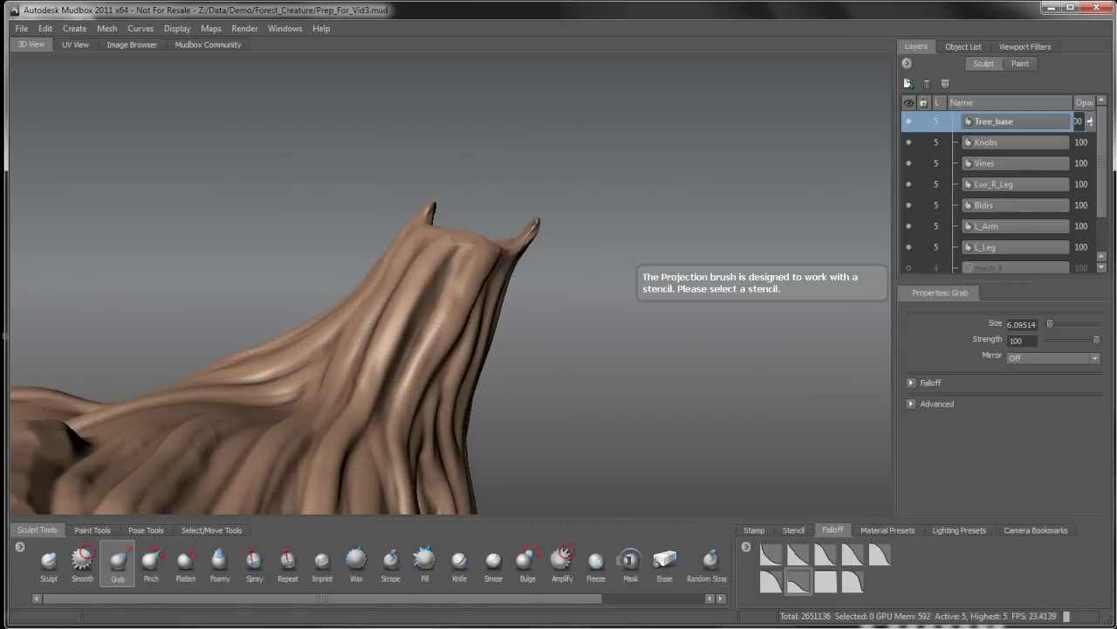
{"action": "left_click_drag", "start_coordinate": [530, 223], "coordinate": [534, 230], "text": "alt"}
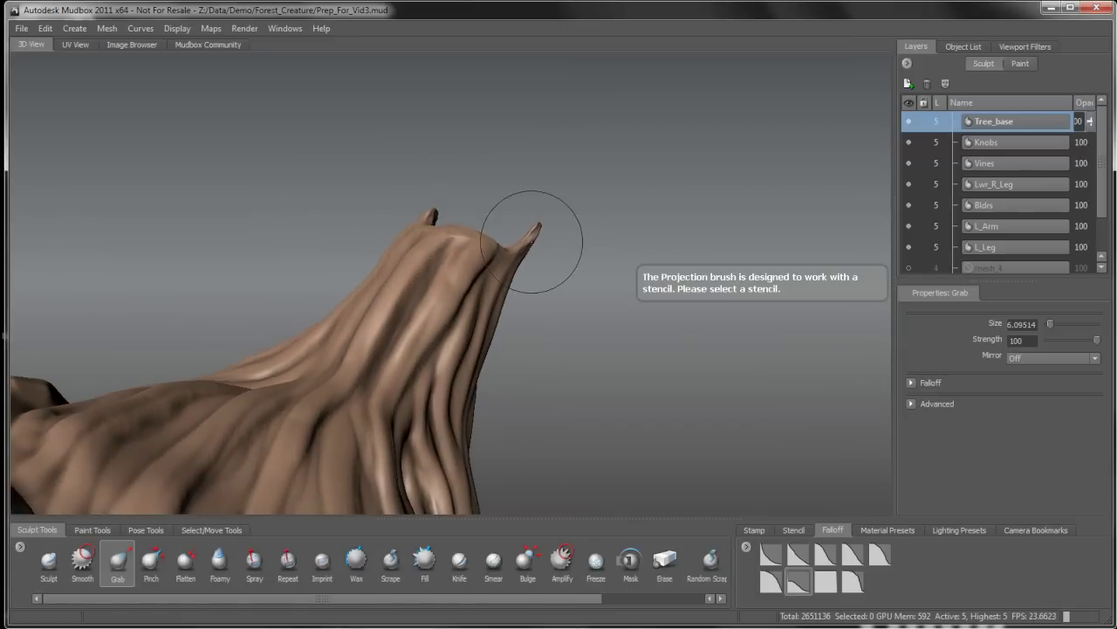
{"action": "mouse_move", "coordinate": [463, 218]}
{"action": "left_mouse_down", "text": "alt"}
{"action": "mouse_move", "coordinate": [411, 200]}
{"action": "mouse_move", "coordinate": [416, 213]}
{"action": "mouse_move", "coordinate": [424, 197]}
{"action": "left_mouse_up", "text": "alt"}
{"action": "mouse_move", "coordinate": [376, 266]}
{"action": "left_mouse_down", "text": "alt"}
{"action": "mouse_move", "coordinate": [591, 274]}
{"action": "mouse_move", "coordinate": [591, 213]}
{"action": "left_mouse_up", "text": "alt"}
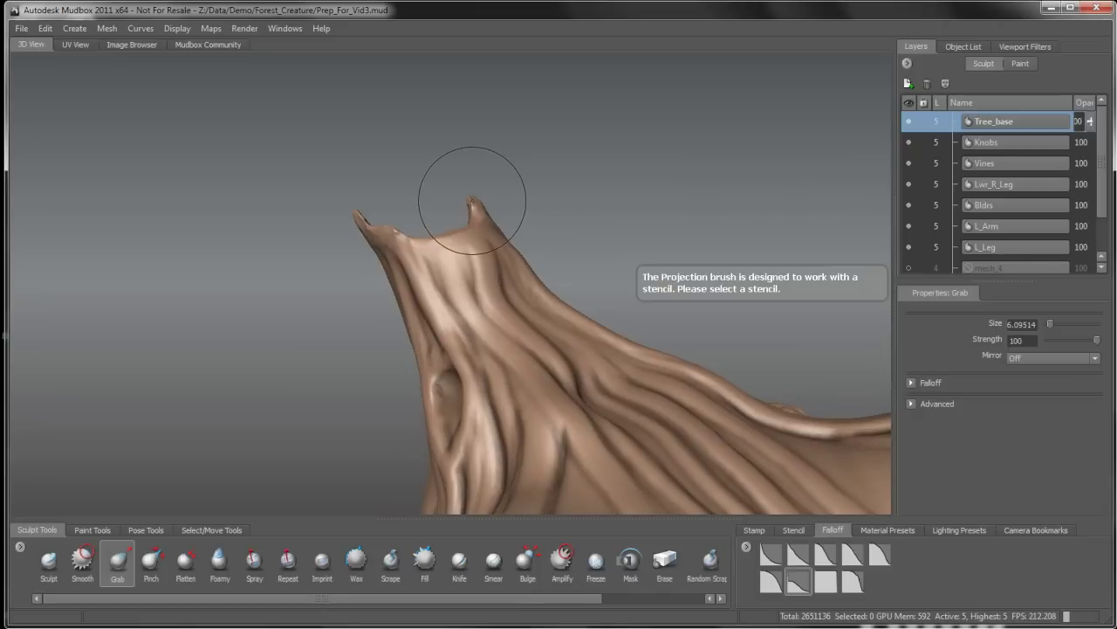
{"action": "mouse_move", "coordinate": [472, 200]}
{"action": "left_mouse_down"}
{"action": "mouse_move", "coordinate": [478, 213]}
{"action": "mouse_move", "coordinate": [482, 197]}
{"action": "left_mouse_up"}
{"action": "left_click_drag", "start_coordinate": [481, 271], "coordinate": [454, 265], "text": "alt"}
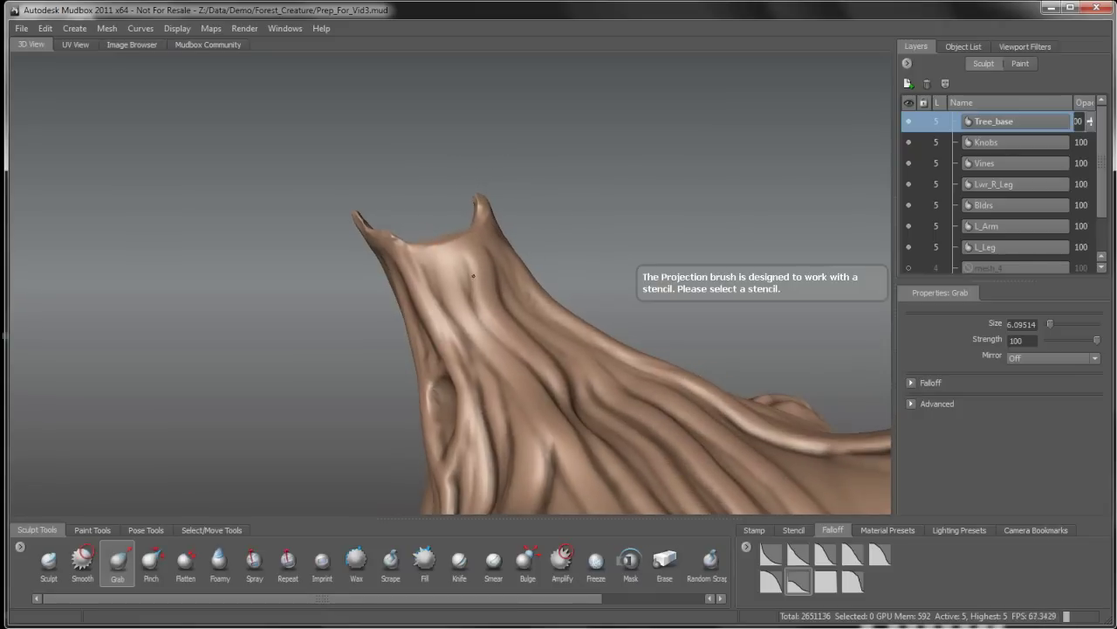
Enlarge the Grab brush to 12.274 and apply the rounded falloff preset for reshaping the trunk's outline.
{"action": "mouse_move", "coordinate": [361, 217]}
{"action": "left_mouse_down"}
{"action": "mouse_move", "coordinate": [375, 242]}
{"action": "mouse_move", "coordinate": [381, 218]}
{"action": "mouse_move", "coordinate": [541, 274]}
{"action": "mouse_move", "coordinate": [471, 253]}
{"action": "mouse_move", "coordinate": [515, 255]}
{"action": "left_mouse_up"}
{"action": "key", "text": "b"}
{"action": "left_click", "coordinate": [775, 581]}
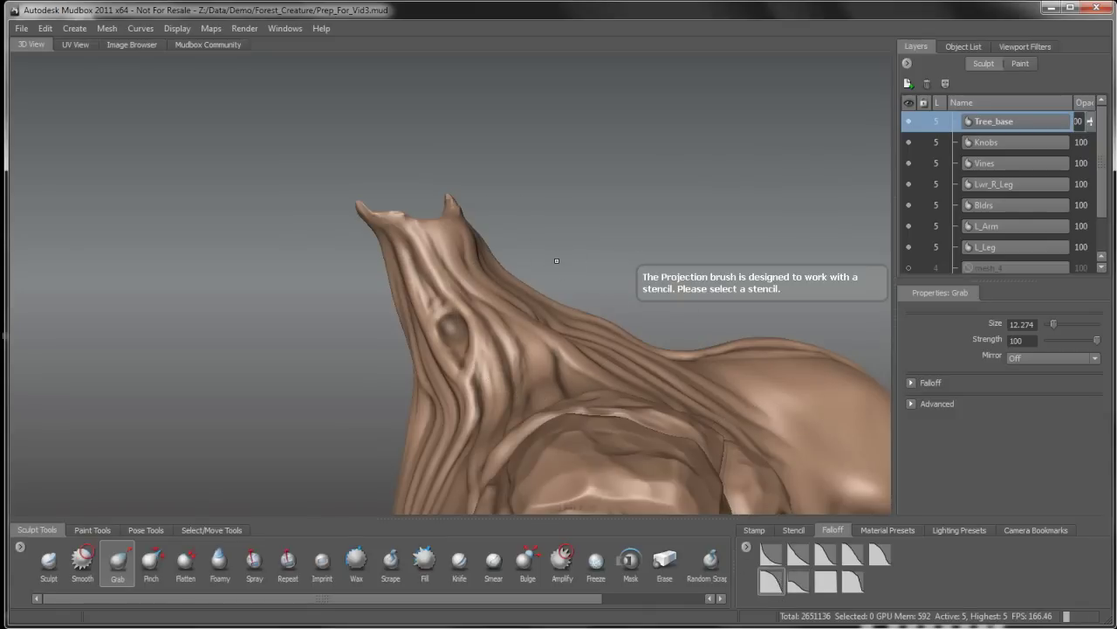
{"action": "left_click_drag", "start_coordinate": [556, 255], "coordinate": [520, 185], "text": "alt"}
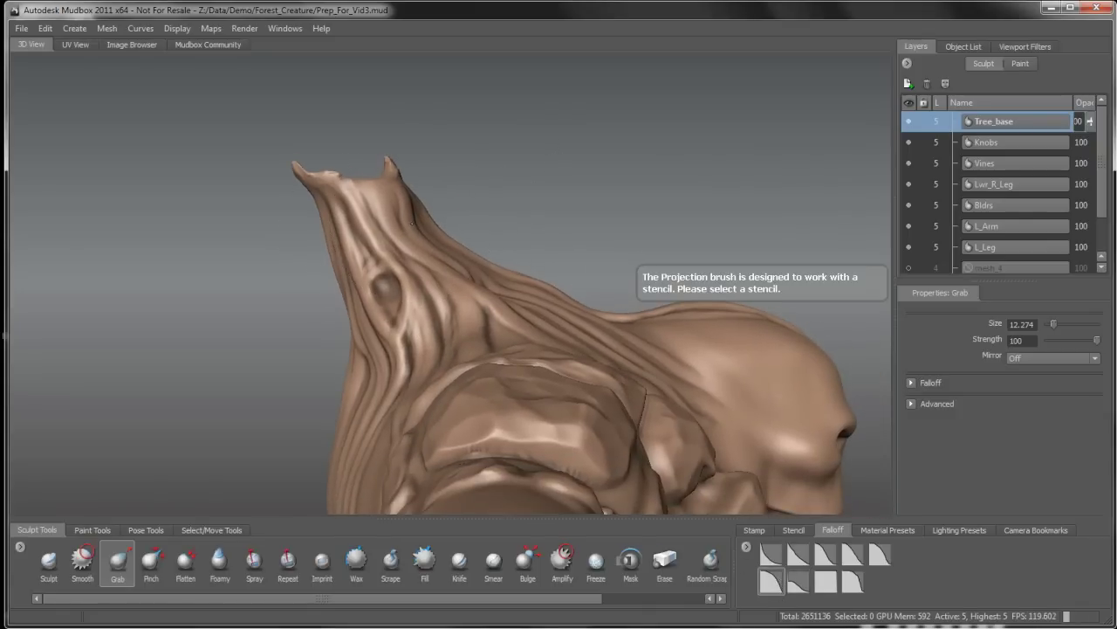
Try to pull the trunk's edge outward below the rim with the Grab brush, undoing each pull.
{"action": "left_click_drag", "start_coordinate": [413, 222], "coordinate": [468, 193]}
{"action": "key", "text": "ctrl+z"}
{"action": "left_click_drag", "start_coordinate": [508, 199], "coordinate": [491, 176], "text": "alt"}
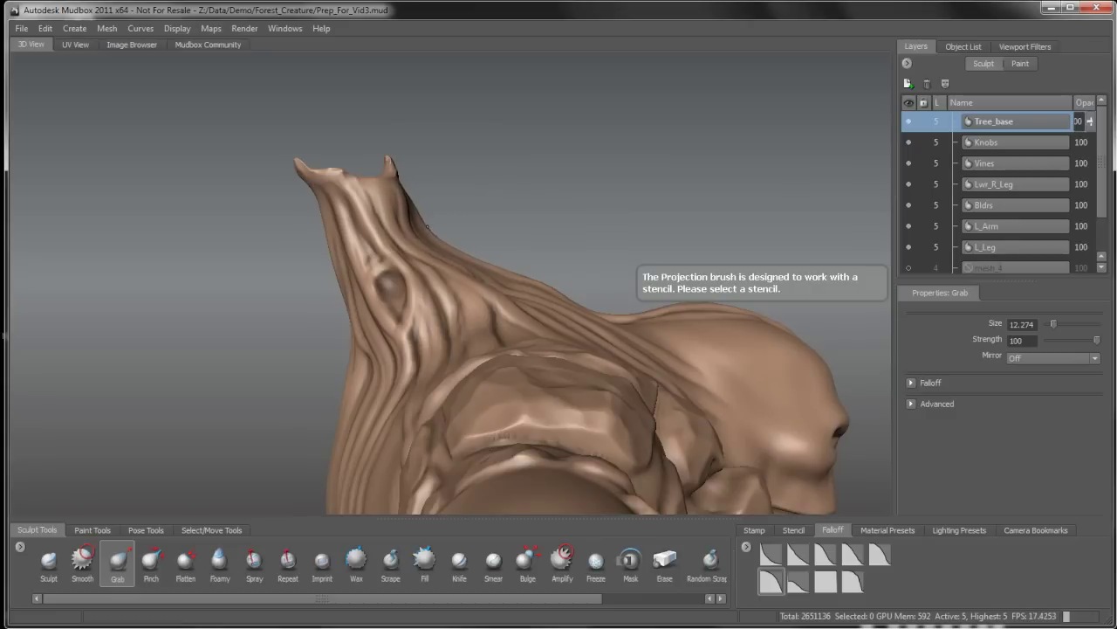
{"action": "left_click_drag", "start_coordinate": [432, 222], "coordinate": [475, 199]}
{"action": "key", "text": "ctrl+z"}
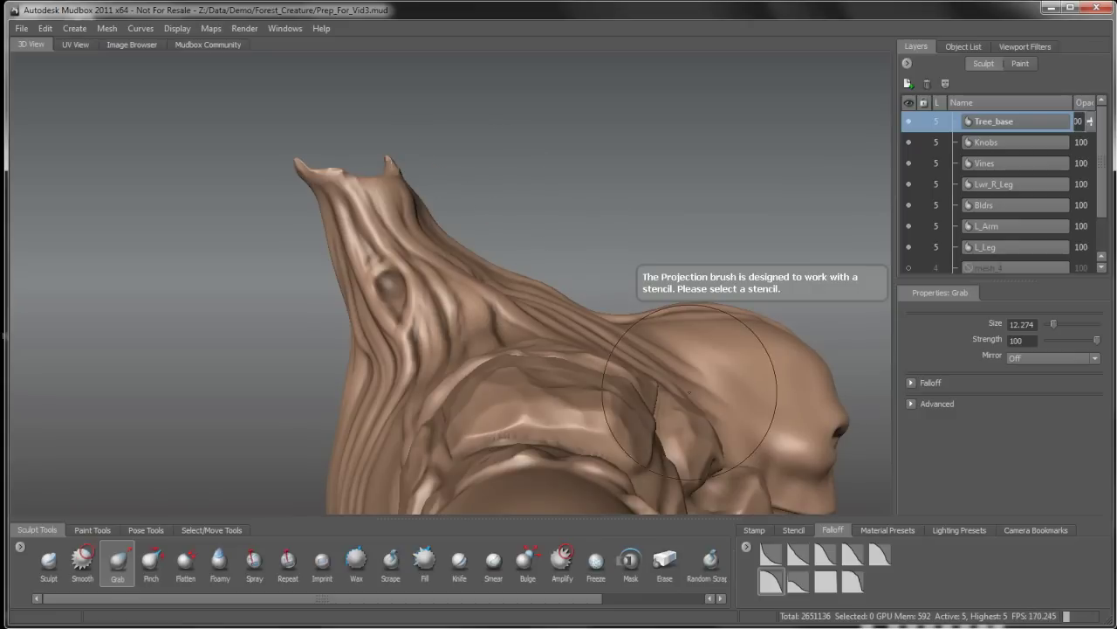
{"action": "left_click_drag", "start_coordinate": [426, 223], "coordinate": [464, 199]}
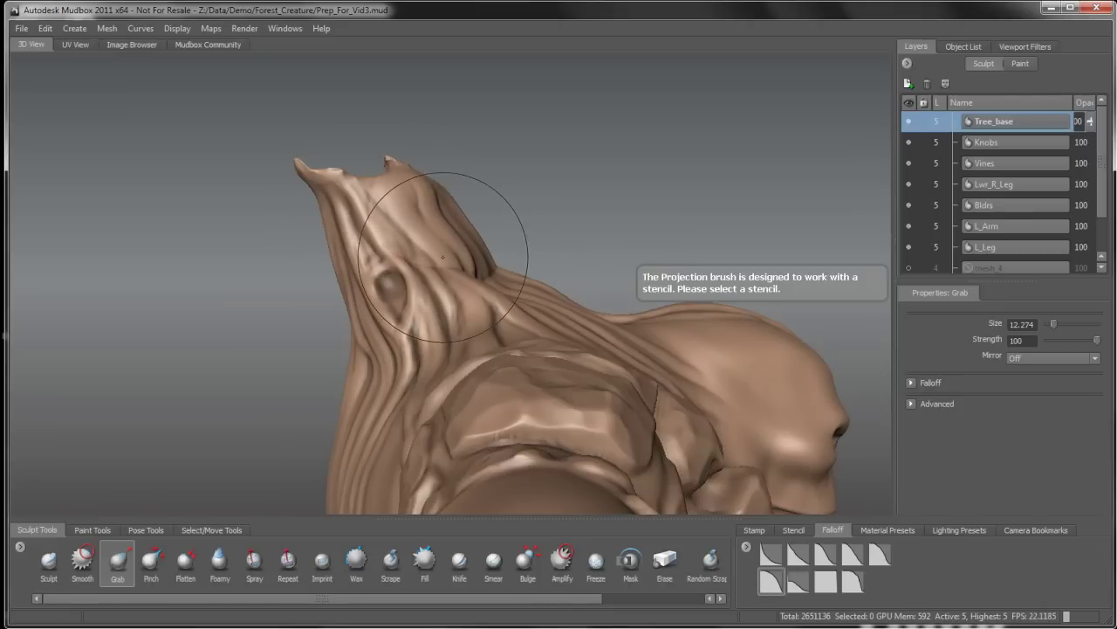
{"action": "key", "text": "ctrl+z"}
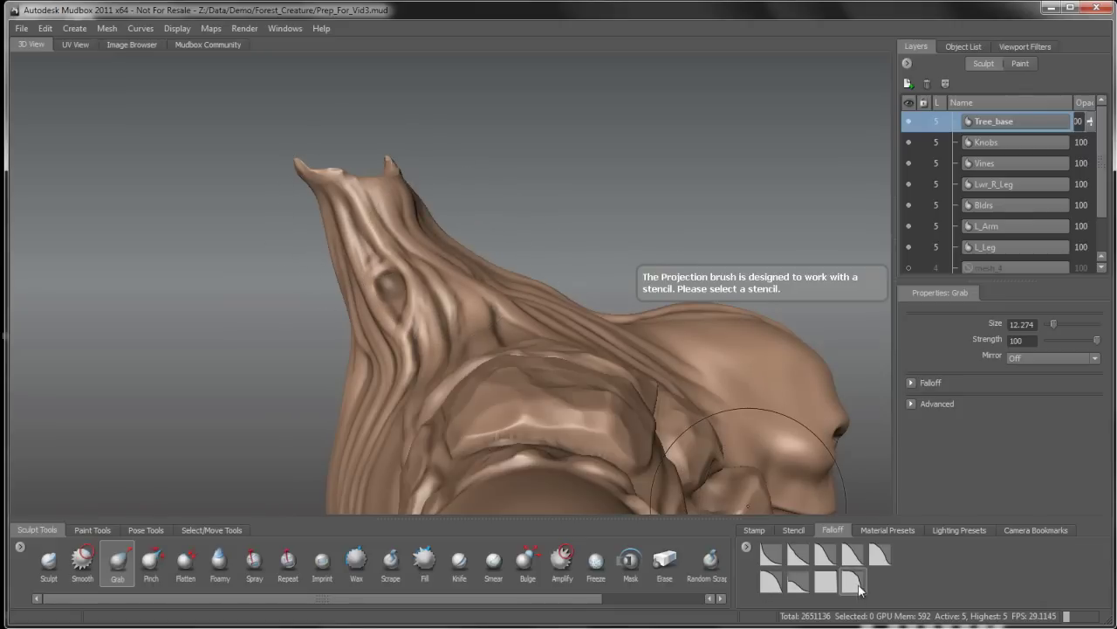
Examine the Grab brush's steeper falloff curve and the list of destinations it can be stored to.
{"action": "left_click", "coordinate": [911, 382]}
{"action": "left_click_drag", "start_coordinate": [1107, 400], "coordinate": [1105, 459]}
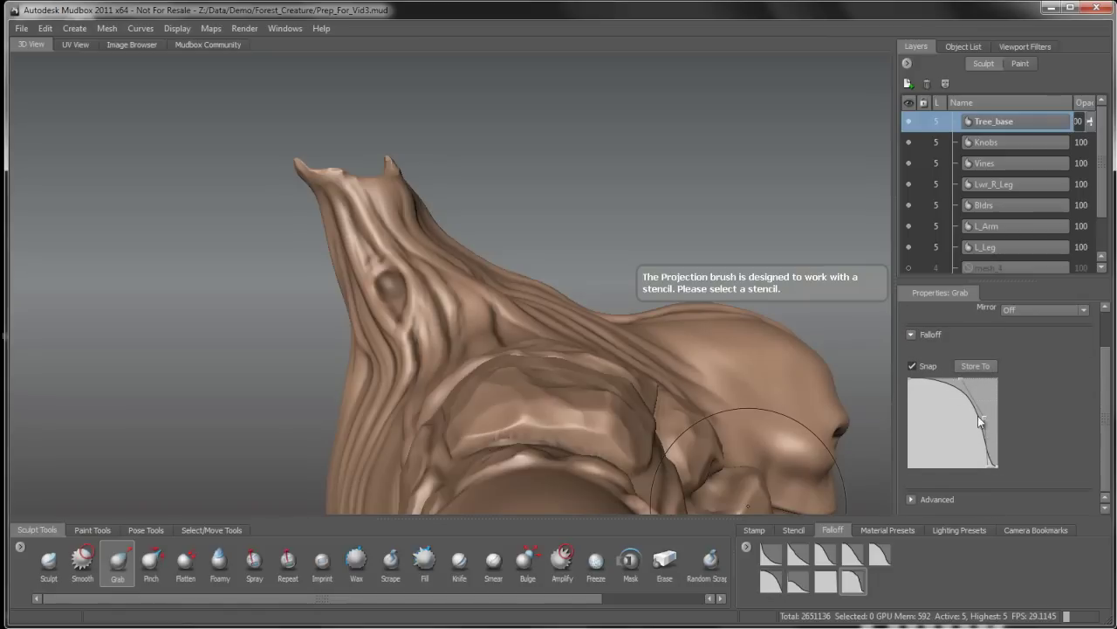
{"action": "left_click", "coordinate": [992, 365]}
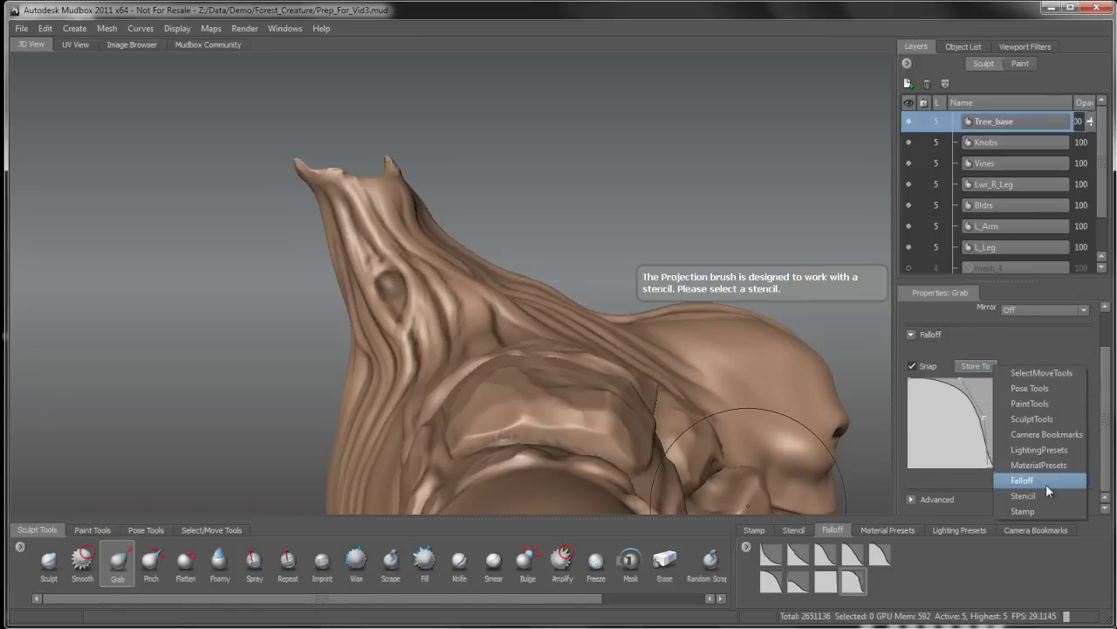
{"action": "left_click", "coordinate": [1047, 416]}
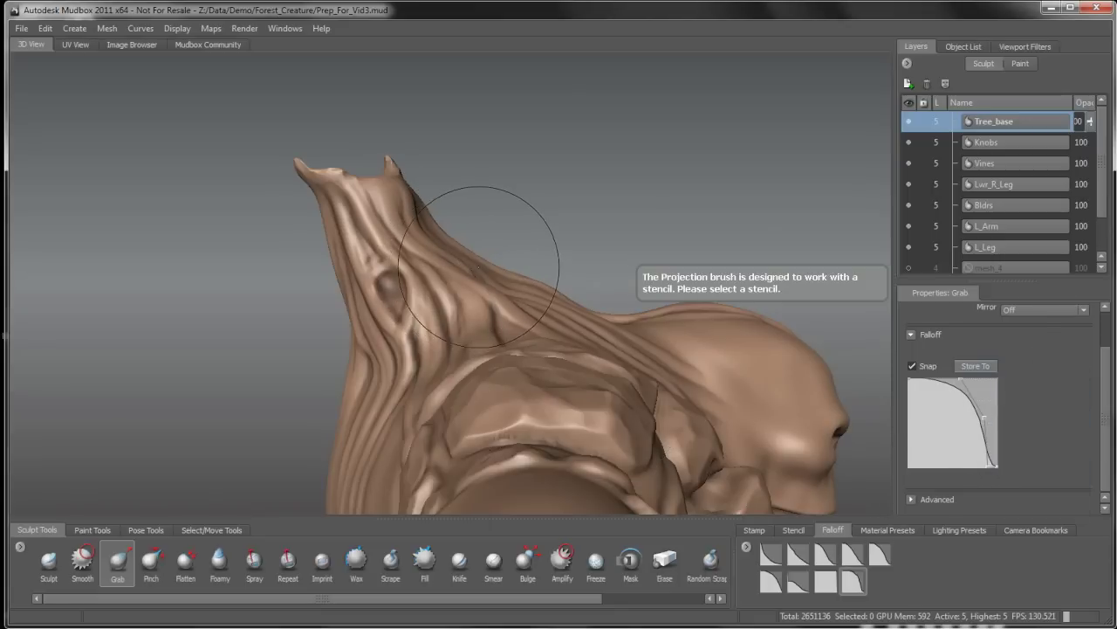
Try to pull the trunk's edge outward using the steeper falloff and undo the pull.
{"action": "left_click_drag", "start_coordinate": [479, 268], "coordinate": [472, 269], "text": "alt"}
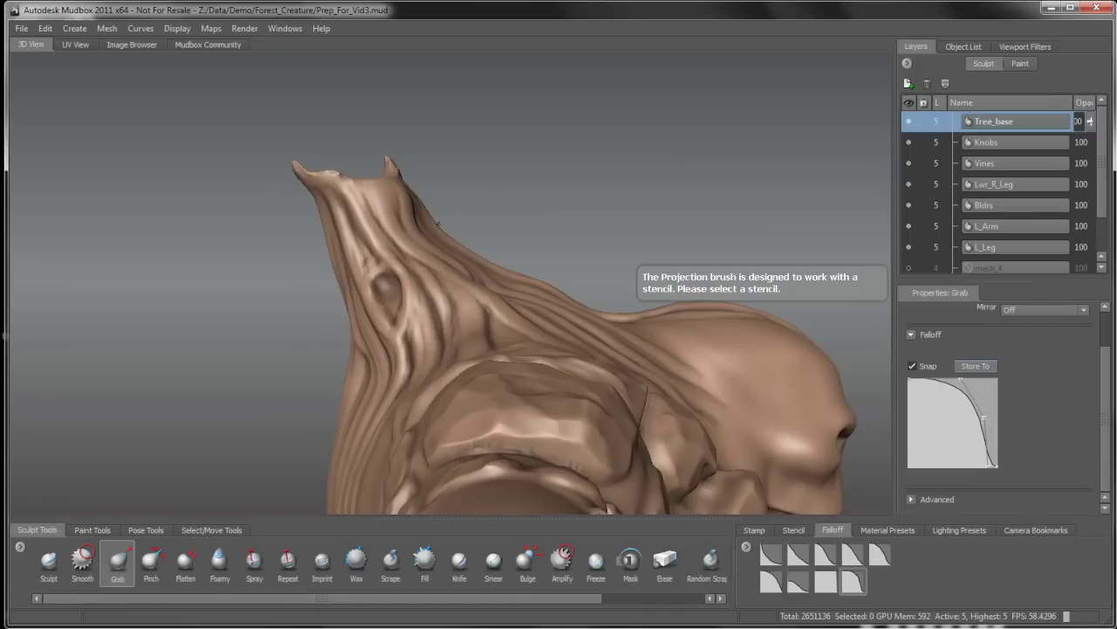
{"action": "left_click_drag", "start_coordinate": [437, 223], "coordinate": [462, 204]}
{"action": "key", "text": "ctrl+z"}
Resize the Grab brush and pull the upper trunk into a more irregular outline just below the rim.
{"action": "mouse_move", "coordinate": [481, 251]}
{"action": "left_mouse_down", "text": "alt"}
{"action": "mouse_move", "coordinate": [401, 285]}
{"action": "mouse_move", "coordinate": [399, 192]}
{"action": "mouse_move", "coordinate": [480, 193]}
{"action": "left_mouse_up", "text": "alt"}
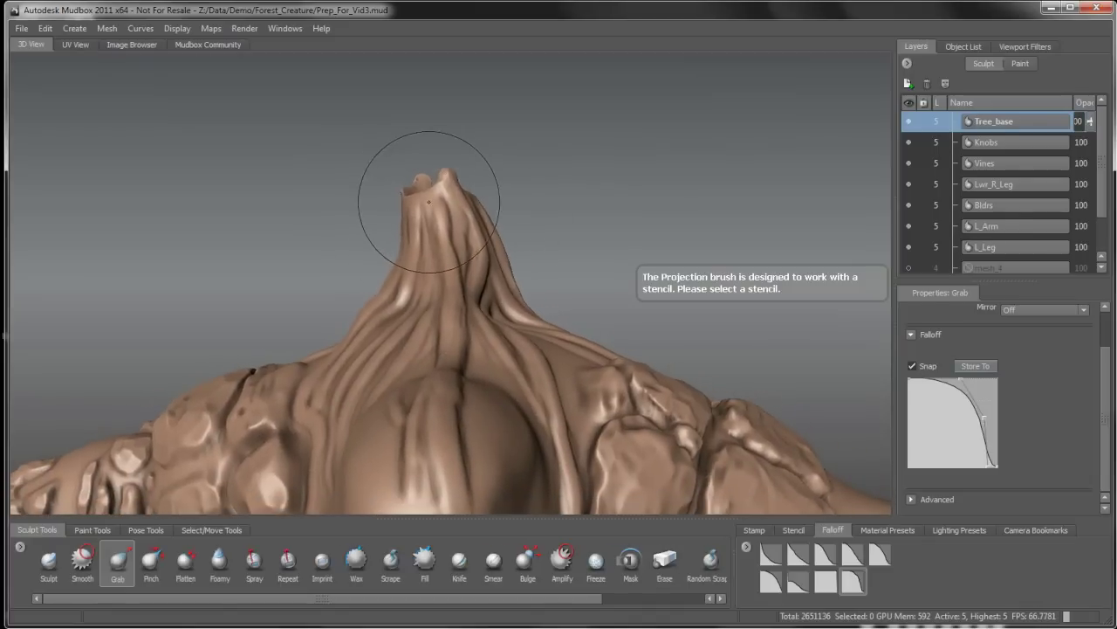
{"action": "key", "text": "b"}
{"action": "left_click_drag", "start_coordinate": [444, 209], "coordinate": [477, 210]}
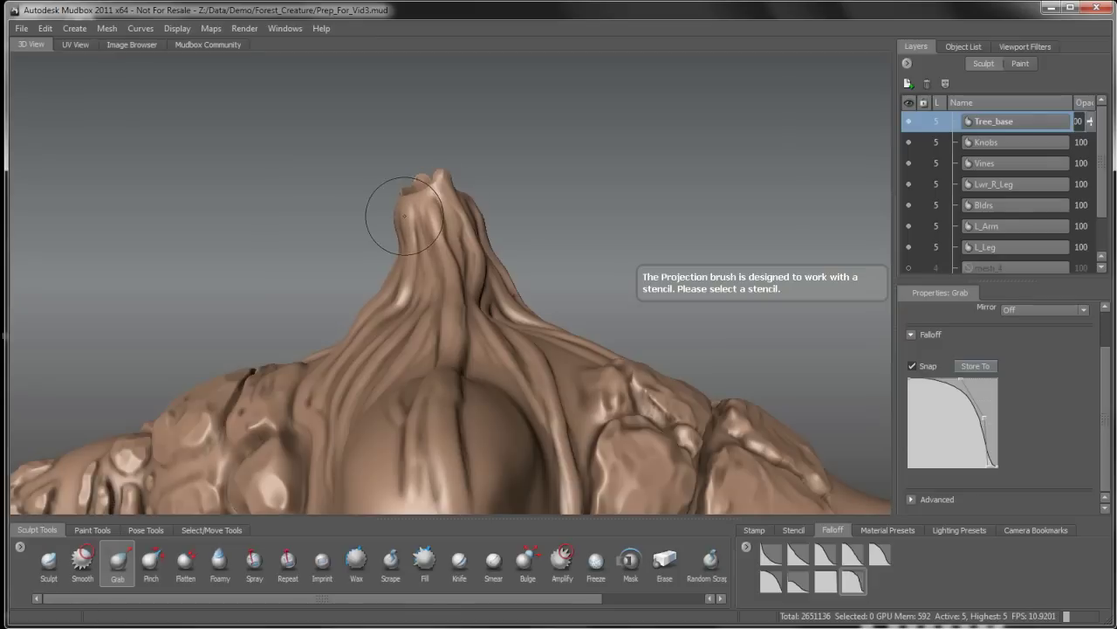
{"action": "left_click_drag", "start_coordinate": [501, 249], "coordinate": [364, 258], "text": "alt"}
{"action": "mouse_move", "coordinate": [515, 287]}
{"action": "left_mouse_down", "text": "alt"}
{"action": "mouse_move", "coordinate": [499, 262]}
{"action": "mouse_move", "coordinate": [504, 295]}
{"action": "left_mouse_up", "text": "alt"}
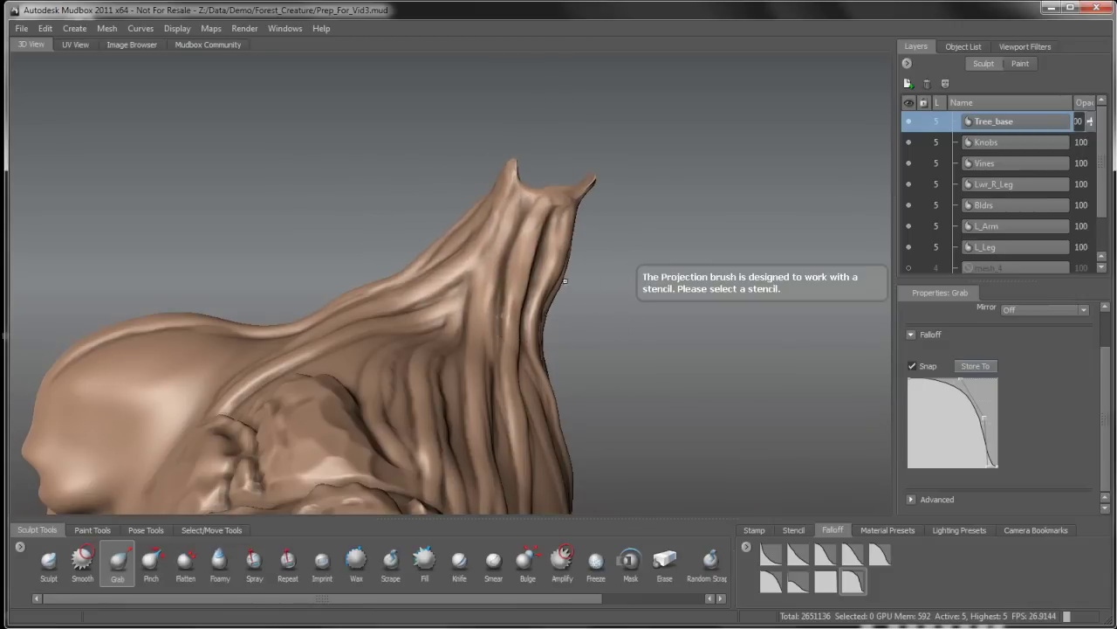
{"action": "mouse_move", "coordinate": [565, 274]}
{"action": "left_mouse_down"}
{"action": "mouse_move", "coordinate": [532, 301]}
{"action": "mouse_move", "coordinate": [497, 279]}
{"action": "mouse_move", "coordinate": [515, 259]}
{"action": "left_mouse_up"}
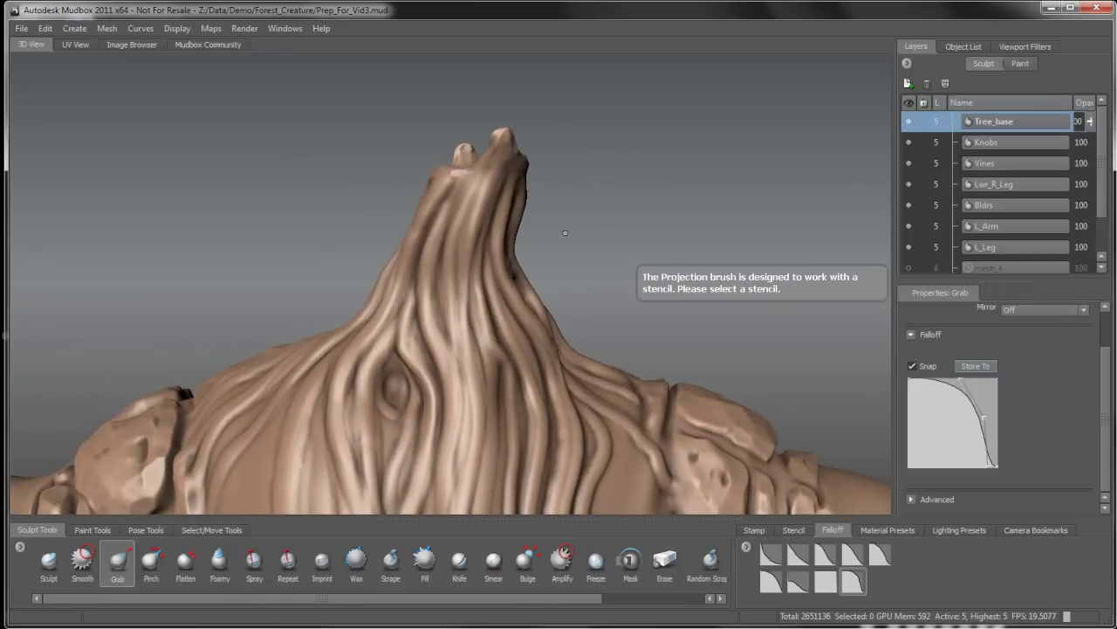
Reshape both sides of the trunk's neck from the creature's back with the Grab brush, bending its outline.
{"action": "left_click_drag", "start_coordinate": [407, 243], "coordinate": [393, 246]}
{"action": "mouse_move", "coordinate": [531, 260]}
{"action": "left_mouse_down"}
{"action": "mouse_move", "coordinate": [547, 284]}
{"action": "mouse_move", "coordinate": [536, 306]}
{"action": "mouse_move", "coordinate": [489, 312]}
{"action": "left_mouse_up"}
{"action": "mouse_move", "coordinate": [384, 265]}
{"action": "left_mouse_down"}
{"action": "mouse_move", "coordinate": [422, 208]}
{"action": "mouse_move", "coordinate": [437, 204]}
{"action": "left_mouse_up"}
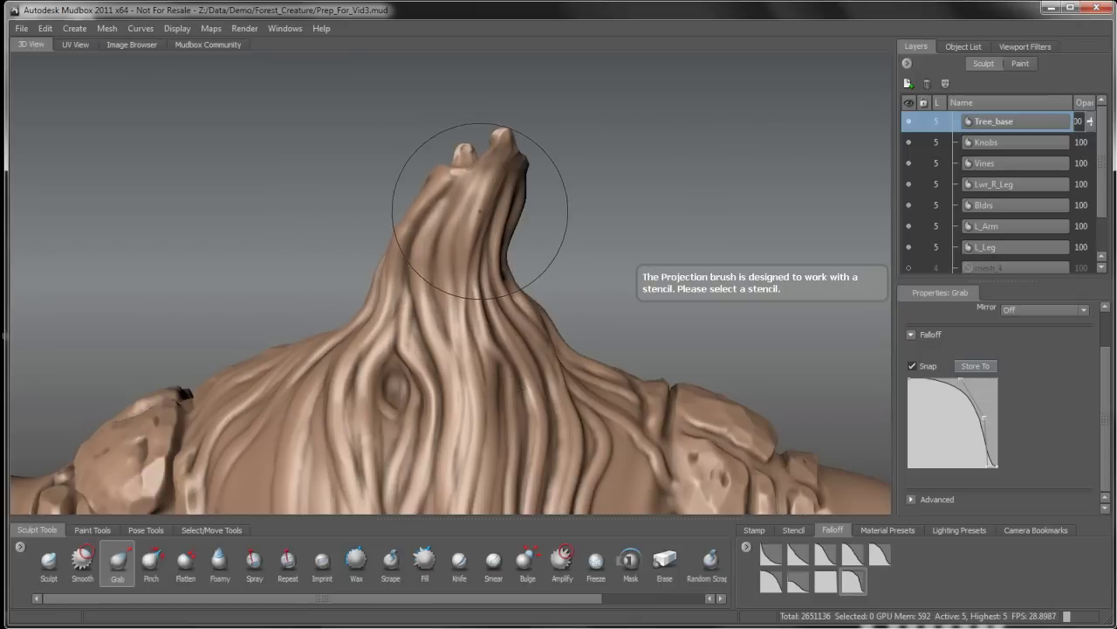
{"action": "left_click_drag", "start_coordinate": [509, 218], "coordinate": [364, 256]}
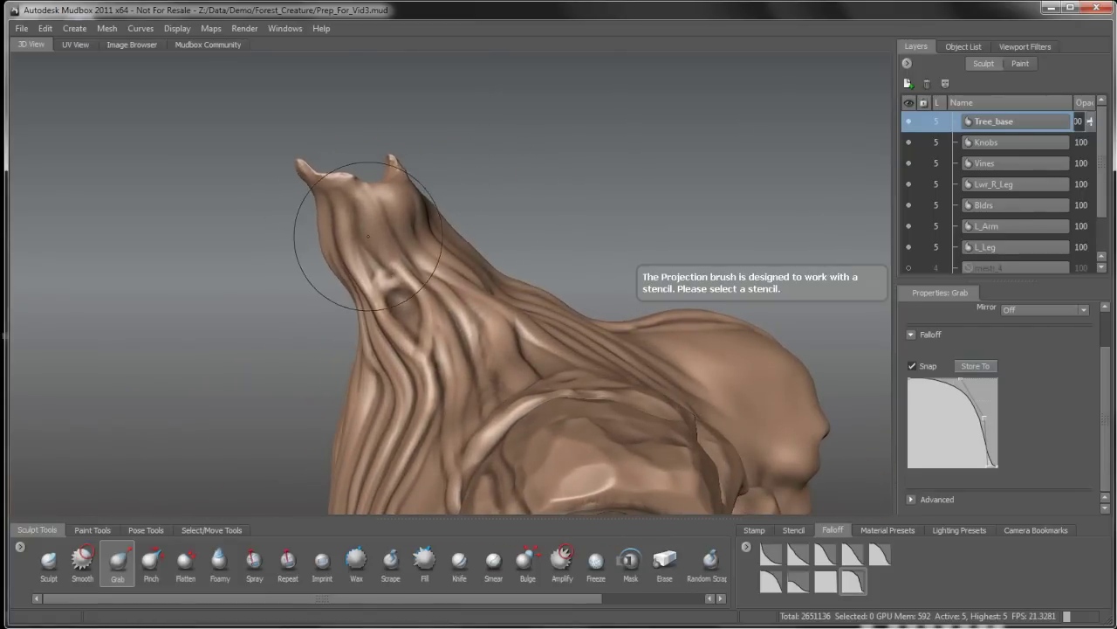
Nudge the upper trunk's edge and the rim's two pointed tips into shape with the Grab brush.
{"action": "left_click_drag", "start_coordinate": [437, 206], "coordinate": [410, 215]}
{"action": "left_click_drag", "start_coordinate": [403, 172], "coordinate": [412, 167]}
{"action": "left_click_drag", "start_coordinate": [321, 182], "coordinate": [310, 178]}
Resize the Grab brush and refine the rim's pointed tips from the trunk's other side.
{"action": "mouse_move", "coordinate": [358, 270]}
{"action": "left_mouse_down", "text": "alt"}
{"action": "mouse_move", "coordinate": [397, 247]}
{"action": "mouse_move", "coordinate": [418, 290]}
{"action": "mouse_move", "coordinate": [385, 326]}
{"action": "mouse_move", "coordinate": [183, 223]}
{"action": "mouse_move", "coordinate": [429, 246]}
{"action": "left_mouse_up", "text": "alt"}
{"action": "middle_click_drag", "start_coordinate": [429, 247], "coordinate": [399, 287], "text": "alt"}
{"action": "right_click_drag", "start_coordinate": [398, 287], "coordinate": [451, 341], "text": "alt"}
{"action": "left_click_drag", "start_coordinate": [452, 340], "coordinate": [581, 205], "text": "alt"}
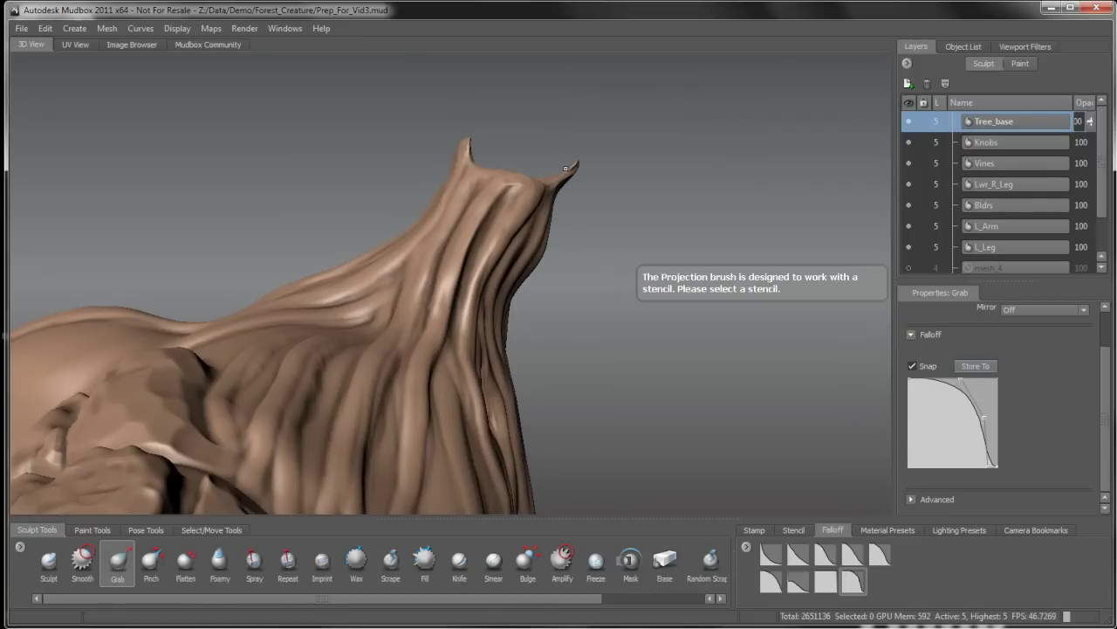
{"action": "key", "text": "b"}
{"action": "left_click_drag", "start_coordinate": [541, 196], "coordinate": [555, 168]}
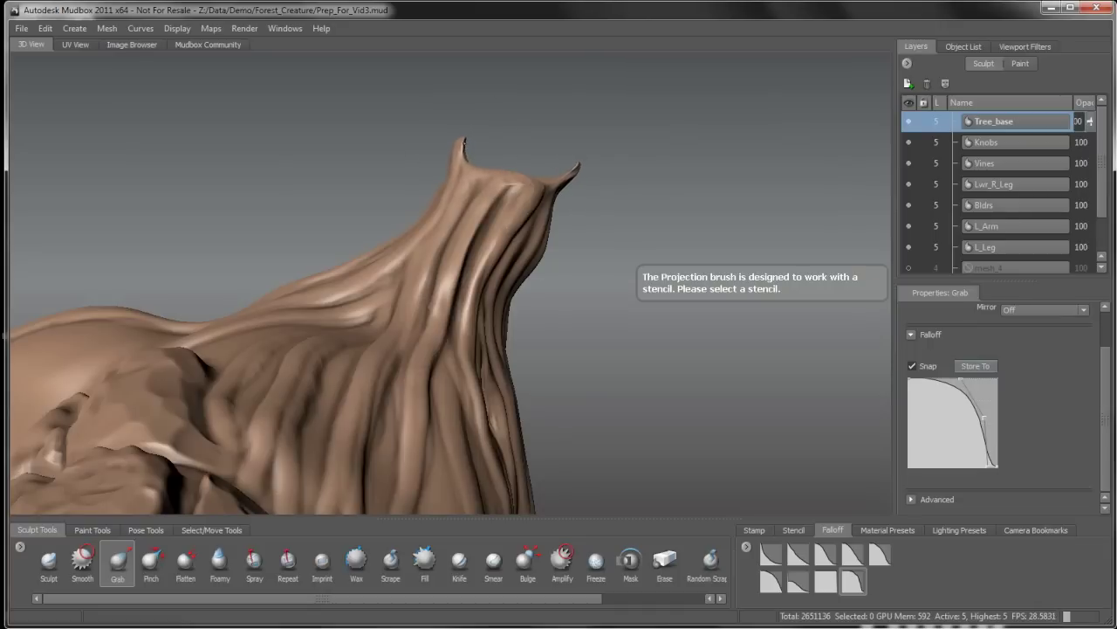
{"action": "left_click_drag", "start_coordinate": [425, 195], "coordinate": [578, 181], "text": "alt"}
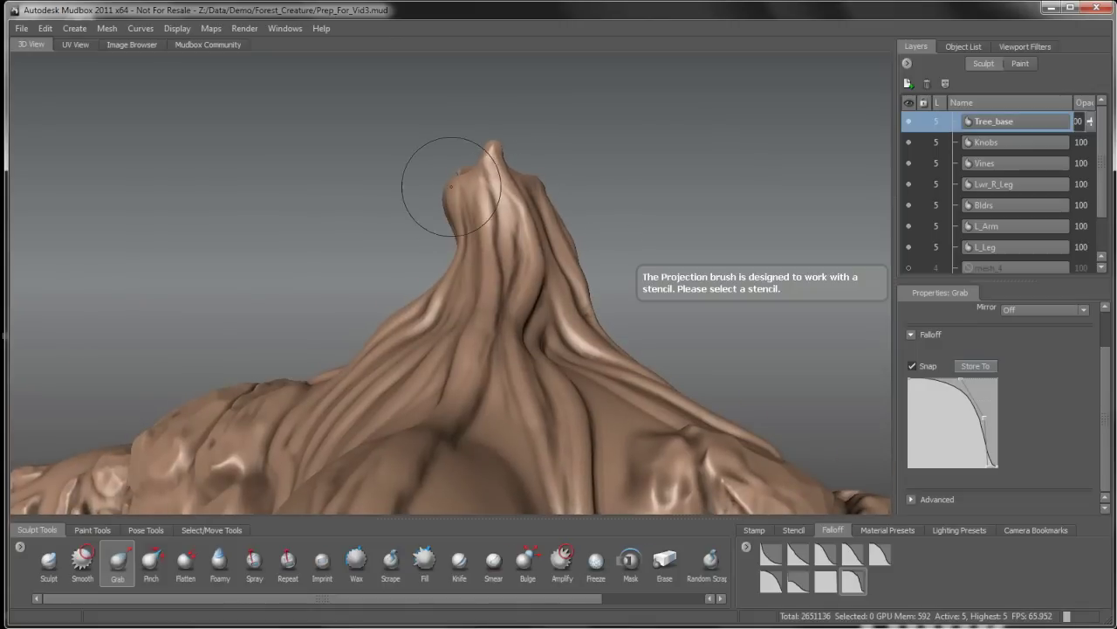
{"action": "left_click_drag", "start_coordinate": [448, 187], "coordinate": [379, 162], "text": "alt"}
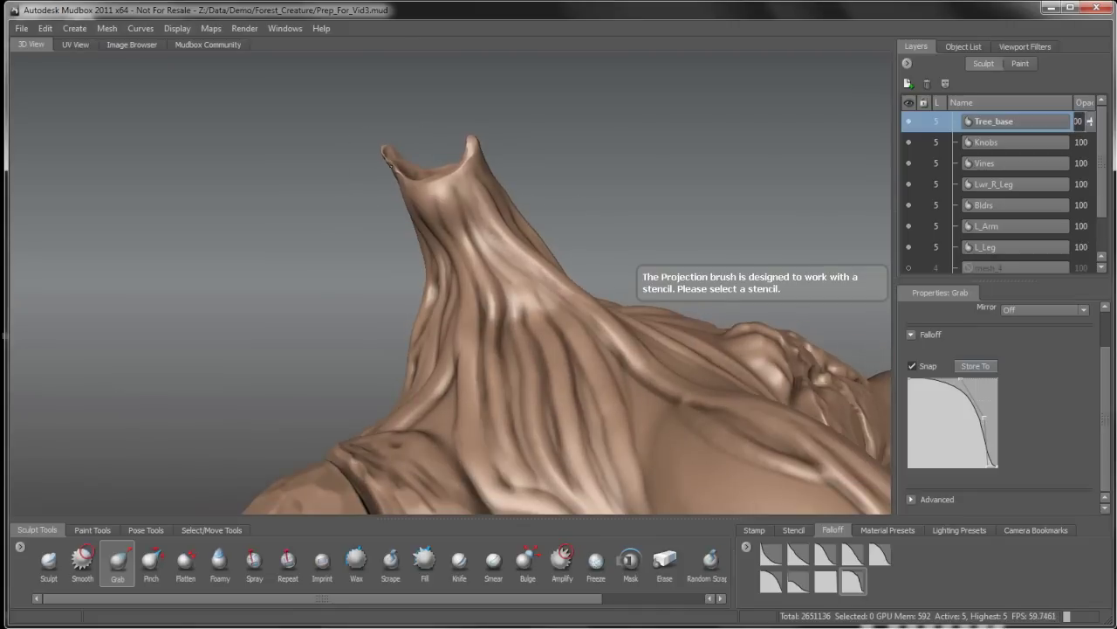
Build up bark ridges just below the trunk's rim with a resized Wax brush and the rounded falloff preset.
{"action": "mouse_move", "coordinate": [468, 280]}
{"action": "left_mouse_down", "text": "alt"}
{"action": "mouse_move", "coordinate": [568, 224]}
{"action": "mouse_move", "coordinate": [489, 254]}
{"action": "left_mouse_up", "text": "alt"}
{"action": "right_click_drag", "start_coordinate": [489, 253], "coordinate": [390, 511], "text": "alt"}
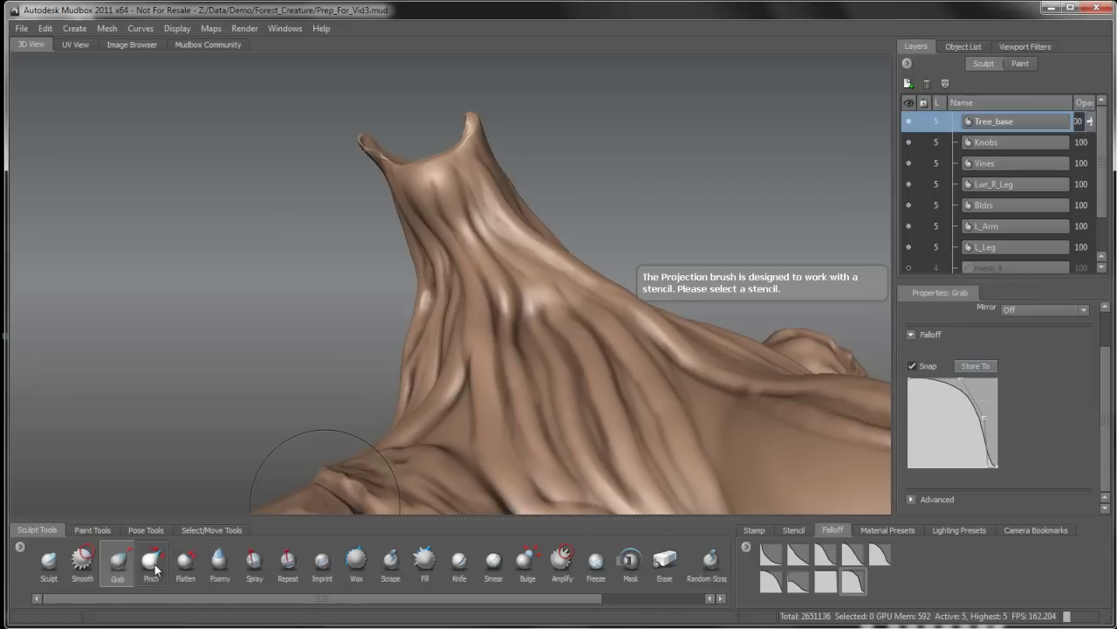
{"action": "left_click", "coordinate": [357, 563]}
{"action": "mouse_move", "coordinate": [407, 180]}
{"action": "left_mouse_down", "text": "alt"}
{"action": "mouse_move", "coordinate": [436, 175]}
{"action": "mouse_move", "coordinate": [474, 249]}
{"action": "mouse_move", "coordinate": [423, 223]}
{"action": "left_mouse_up", "text": "alt"}
{"action": "key", "text": "b"}
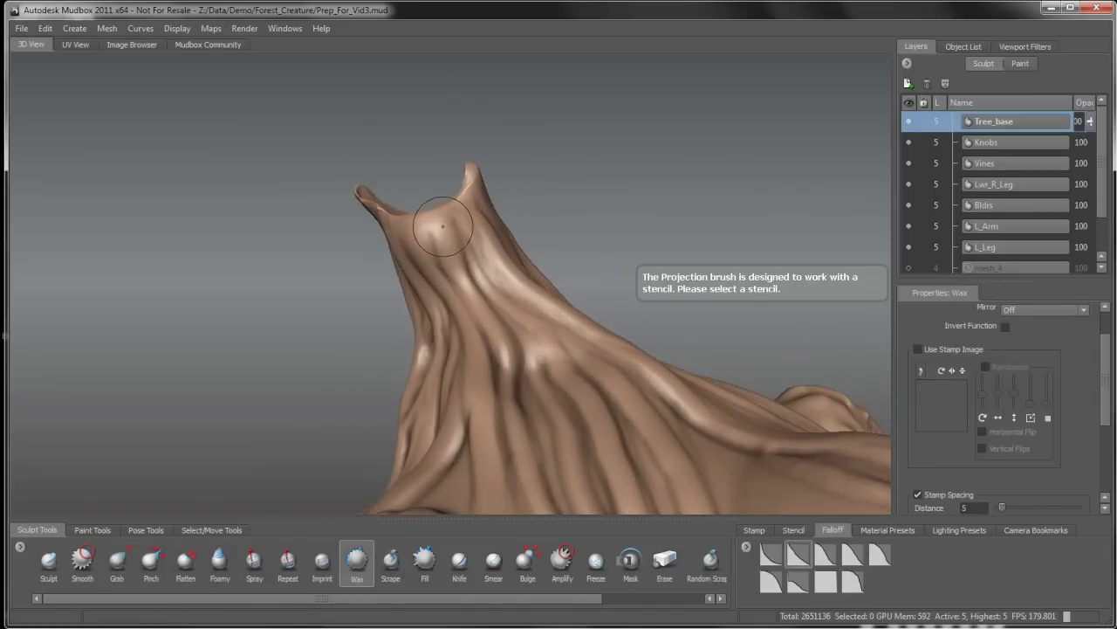
{"action": "left_click", "coordinate": [770, 580]}
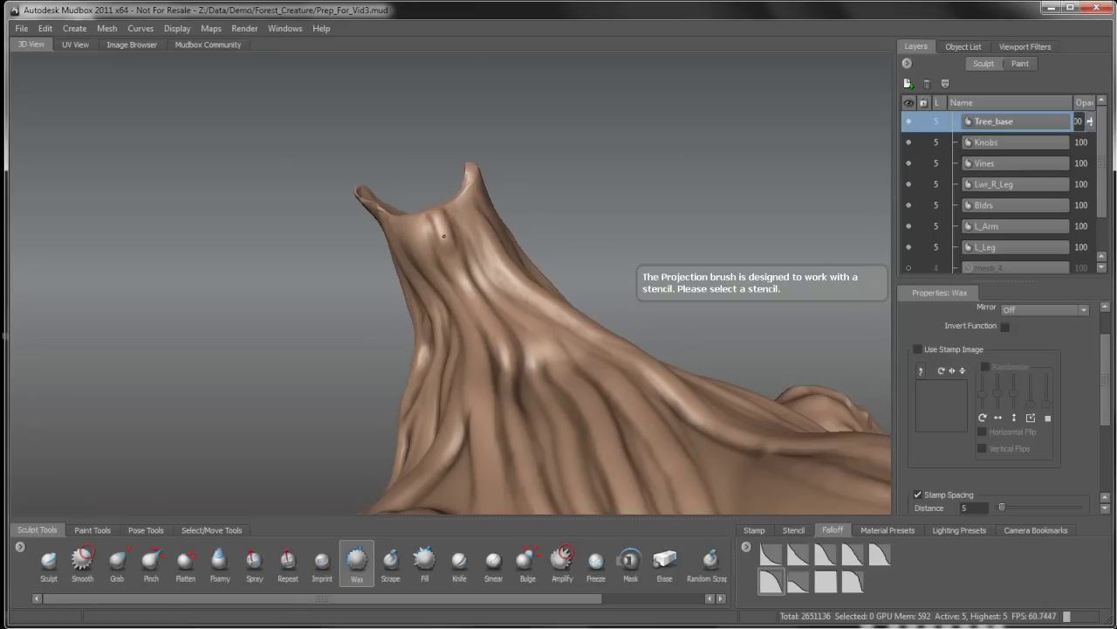
{"action": "left_click_drag", "start_coordinate": [445, 292], "coordinate": [416, 210], "text": "alt"}
{"action": "left_click_drag", "start_coordinate": [427, 281], "coordinate": [416, 244], "text": "alt"}
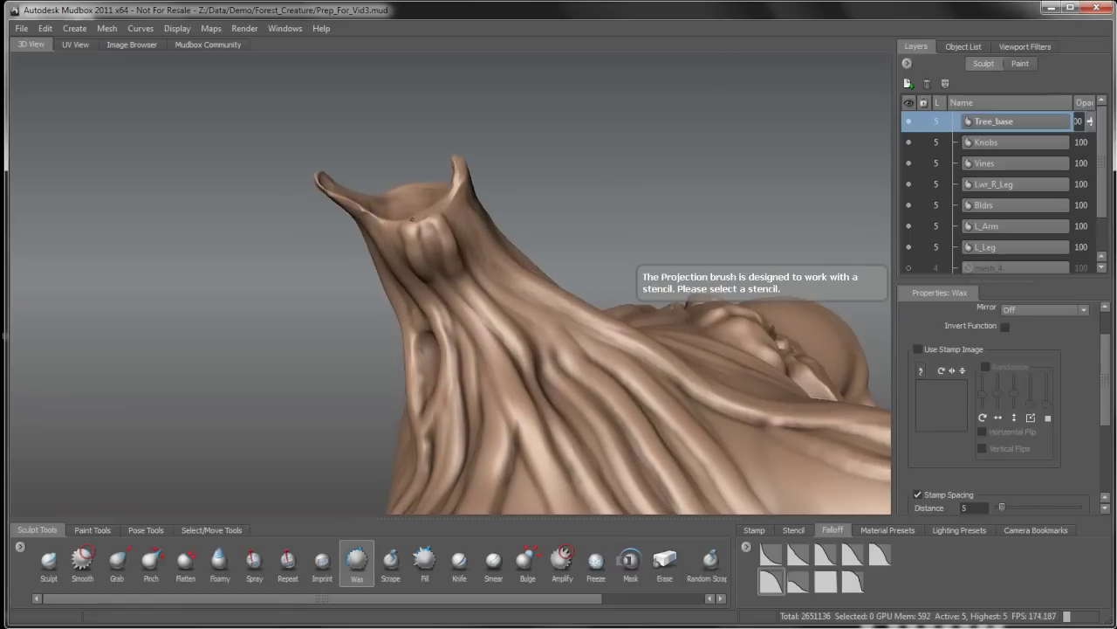
{"action": "left_click_drag", "start_coordinate": [444, 300], "coordinate": [430, 268], "text": "alt"}
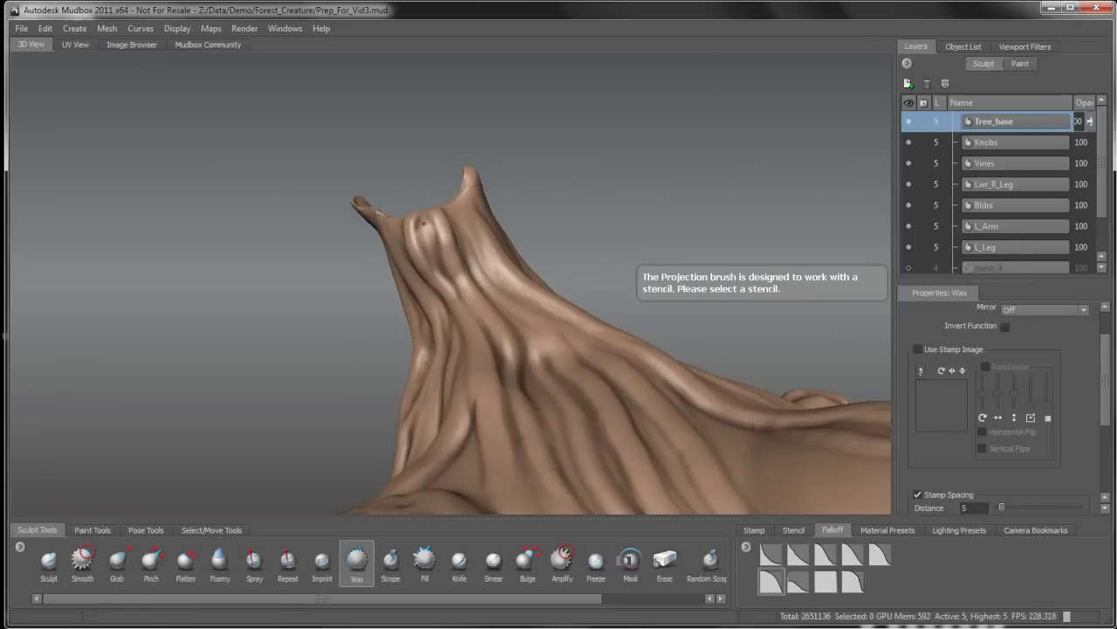
Extend the waxed bark ridges around the front and down the trunk's neck.
{"action": "left_click_drag", "start_coordinate": [469, 278], "coordinate": [467, 203], "text": "alt"}
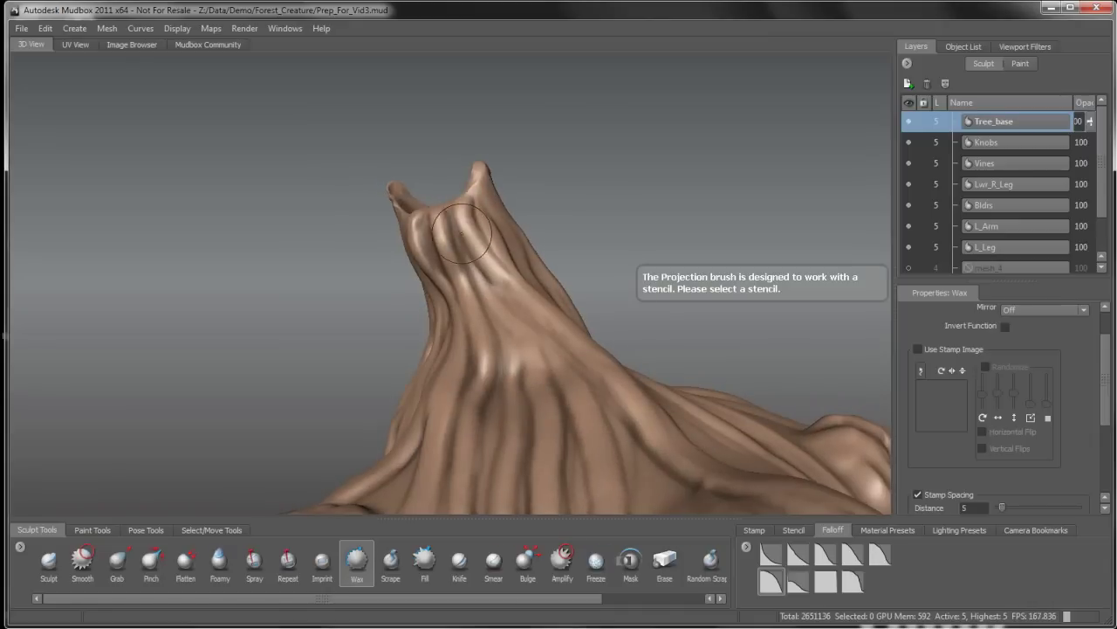
{"action": "mouse_move", "coordinate": [469, 246]}
{"action": "left_mouse_down", "text": "alt"}
{"action": "mouse_move", "coordinate": [446, 218]}
{"action": "mouse_move", "coordinate": [395, 204]}
{"action": "mouse_move", "coordinate": [436, 218]}
{"action": "mouse_move", "coordinate": [427, 218]}
{"action": "left_mouse_up", "text": "alt"}
{"action": "mouse_move", "coordinate": [443, 255]}
{"action": "left_mouse_down", "text": "alt"}
{"action": "mouse_move", "coordinate": [499, 257]}
{"action": "mouse_move", "coordinate": [479, 281]}
{"action": "left_mouse_up", "text": "alt"}
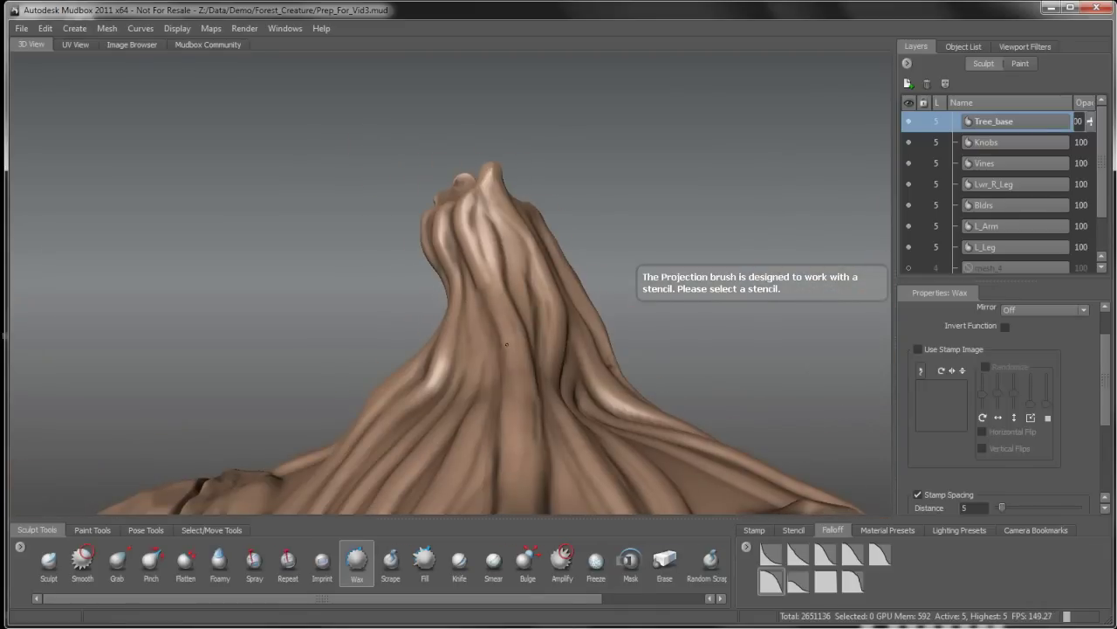
{"action": "left_click_drag", "start_coordinate": [513, 361], "coordinate": [527, 249], "text": "alt"}
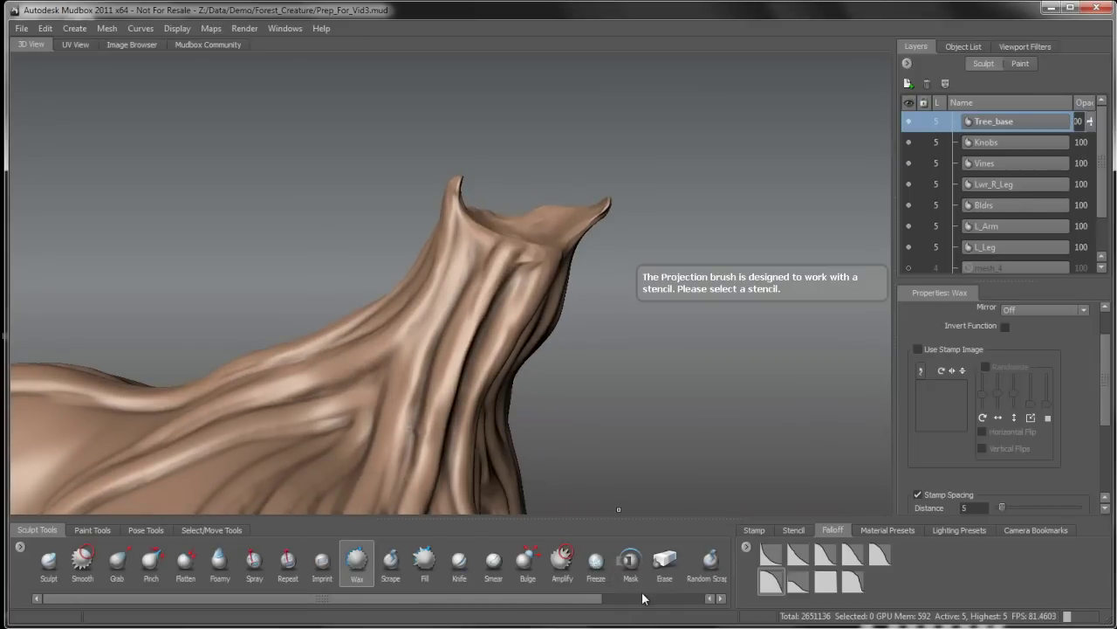
Add wax along the rim's edge and inside the trunk's hollow top.
{"action": "left_click_drag", "start_coordinate": [471, 293], "coordinate": [469, 326], "text": "alt"}
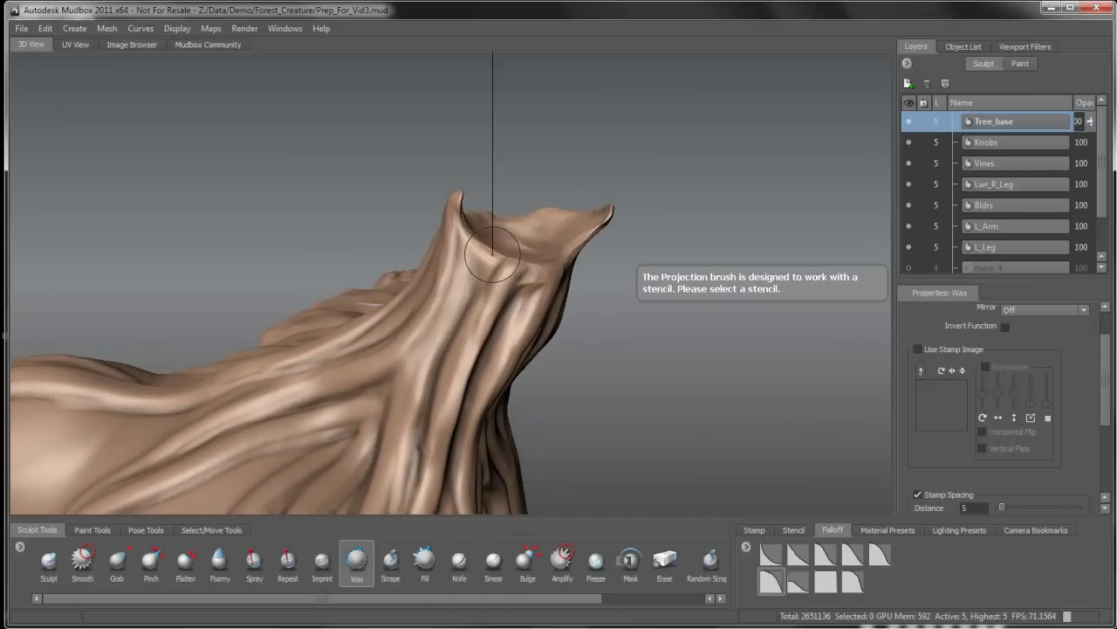
{"action": "left_click_drag", "start_coordinate": [492, 255], "coordinate": [495, 306], "text": "alt"}
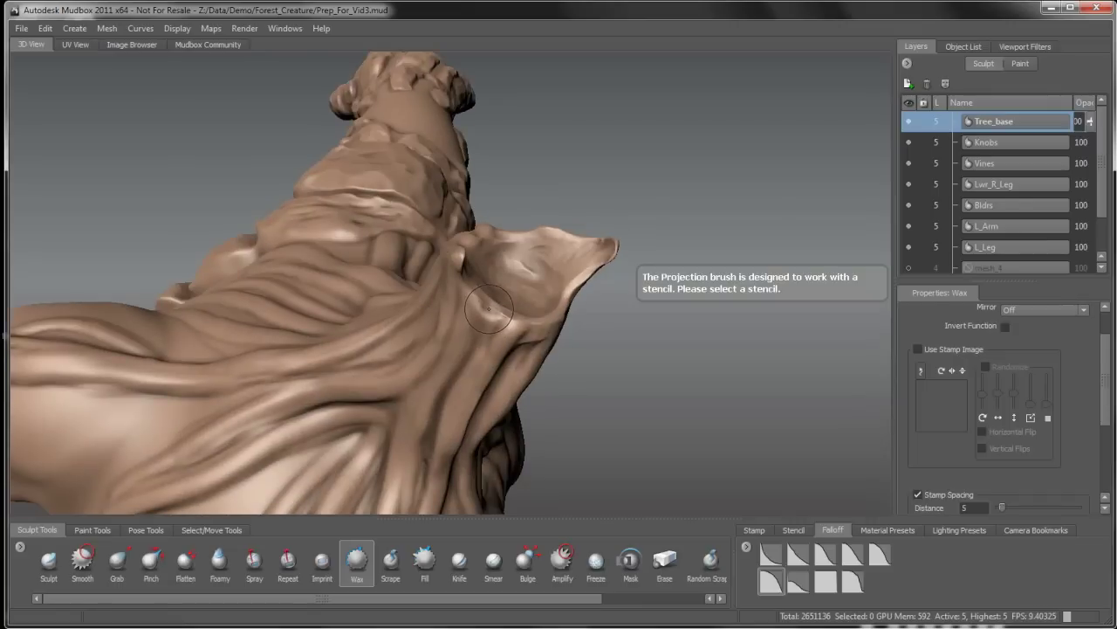
{"action": "left_click_drag", "start_coordinate": [498, 309], "coordinate": [504, 299]}
{"action": "left_click_drag", "start_coordinate": [523, 235], "coordinate": [533, 235]}
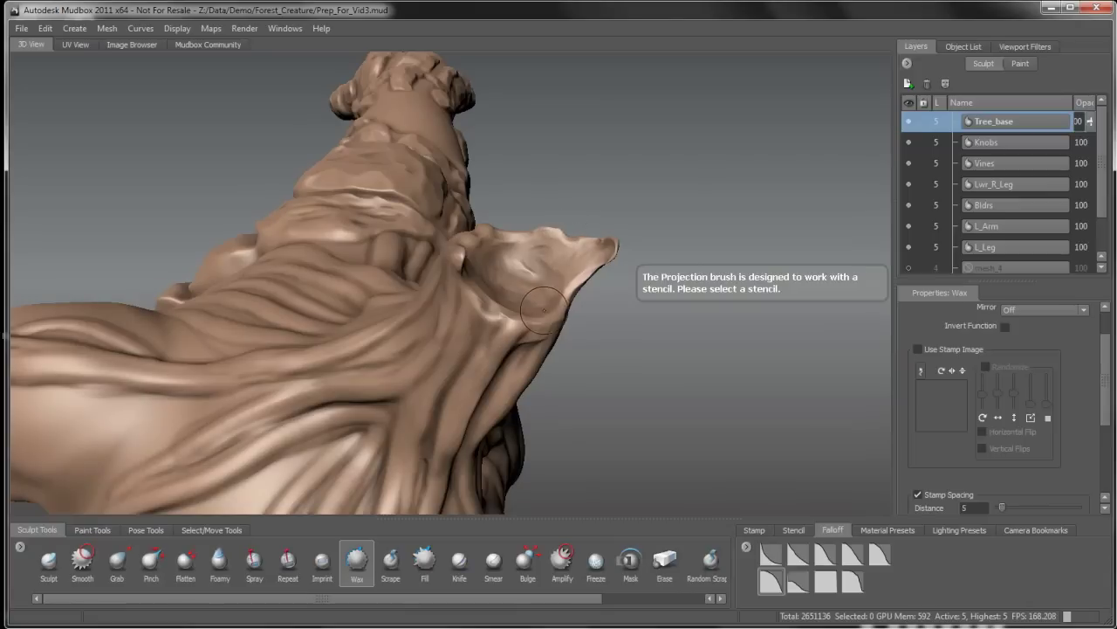
Roughen the rim around the hollow with Wax strokes from behind and above, making its edge more jagged.
{"action": "left_click_drag", "start_coordinate": [539, 296], "coordinate": [492, 161], "text": "alt"}
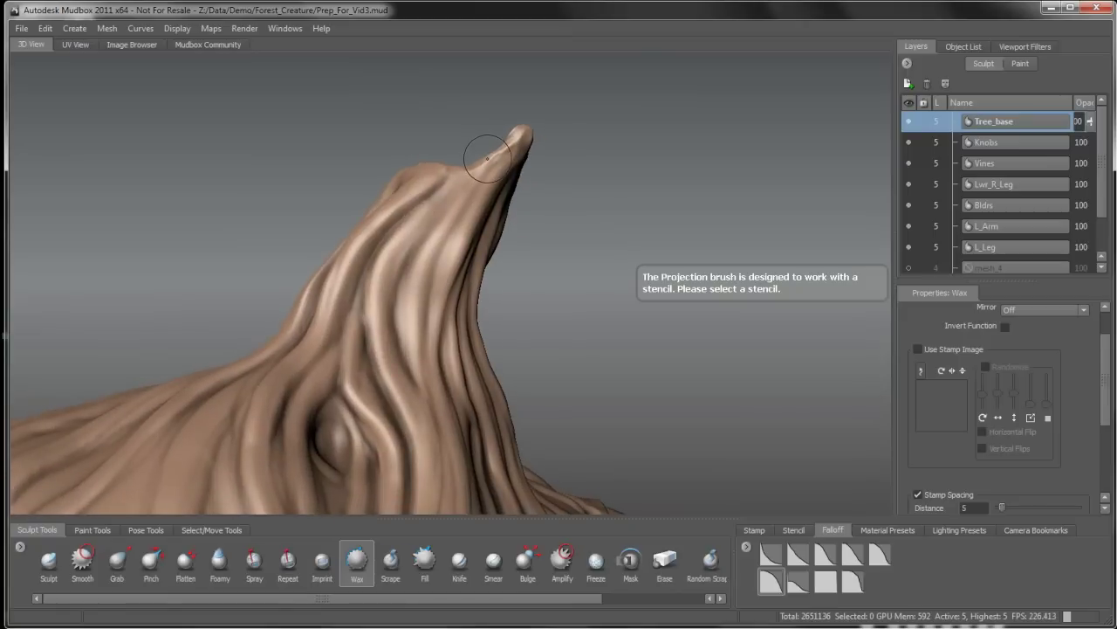
{"action": "mouse_move", "coordinate": [475, 212]}
{"action": "left_mouse_down", "text": "alt"}
{"action": "mouse_move", "coordinate": [526, 211]}
{"action": "mouse_move", "coordinate": [523, 191]}
{"action": "mouse_move", "coordinate": [520, 296]}
{"action": "mouse_move", "coordinate": [423, 263]}
{"action": "mouse_move", "coordinate": [434, 244]}
{"action": "mouse_move", "coordinate": [403, 246]}
{"action": "left_mouse_up", "text": "alt"}
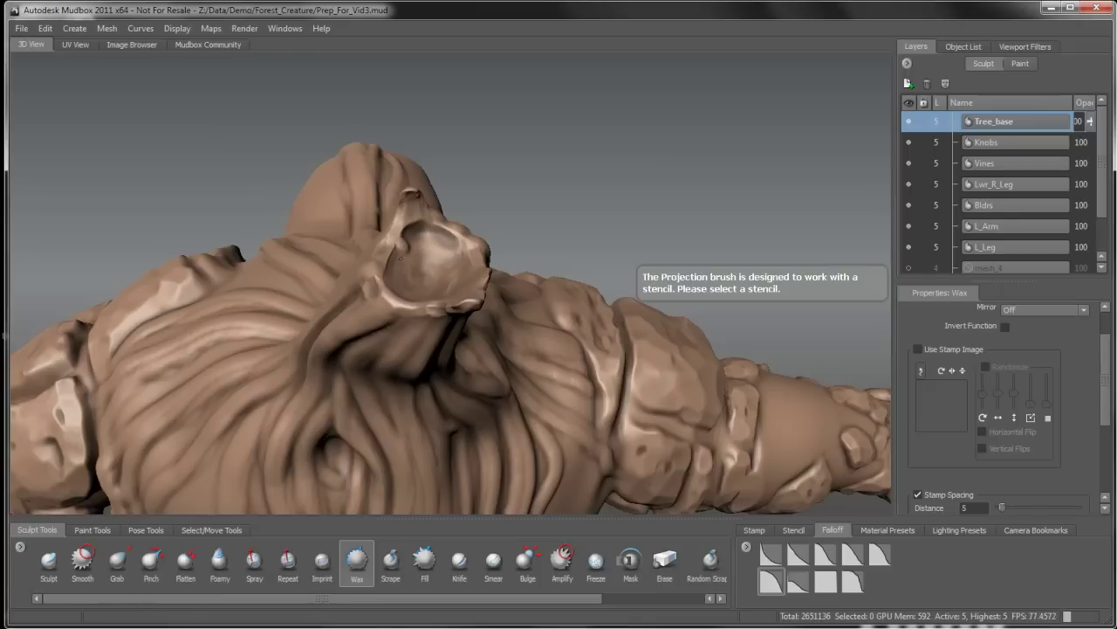
{"action": "left_click_drag", "start_coordinate": [391, 298], "coordinate": [571, 185], "text": "alt"}
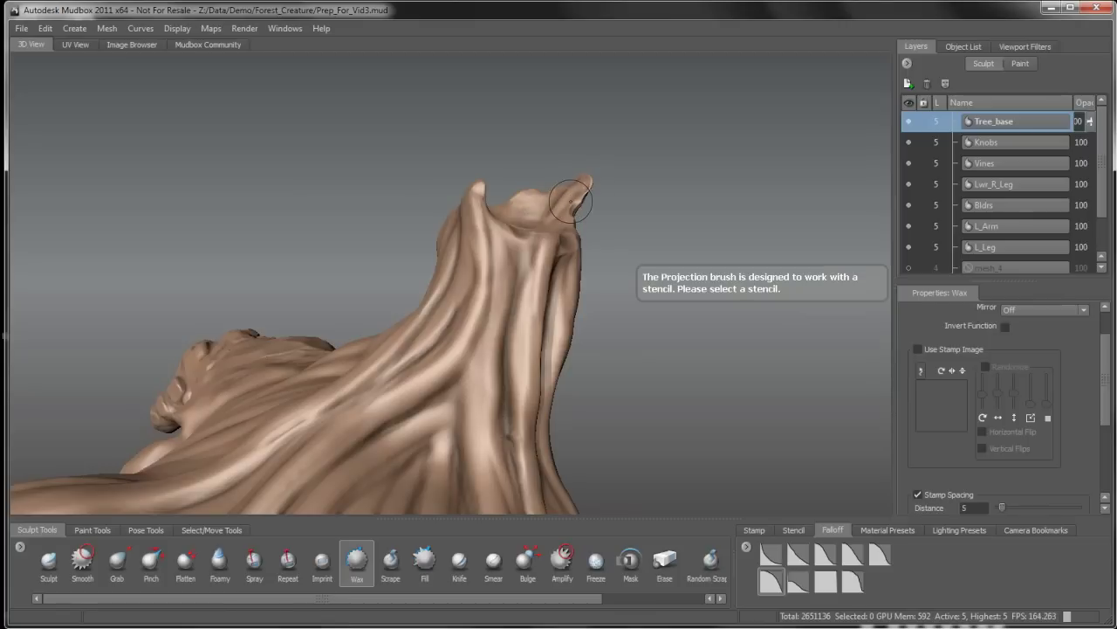
Strengthen the bark ridges running down the front and side of the trunk with the Wax brush.
{"action": "left_click_drag", "start_coordinate": [551, 227], "coordinate": [498, 188], "text": "alt"}
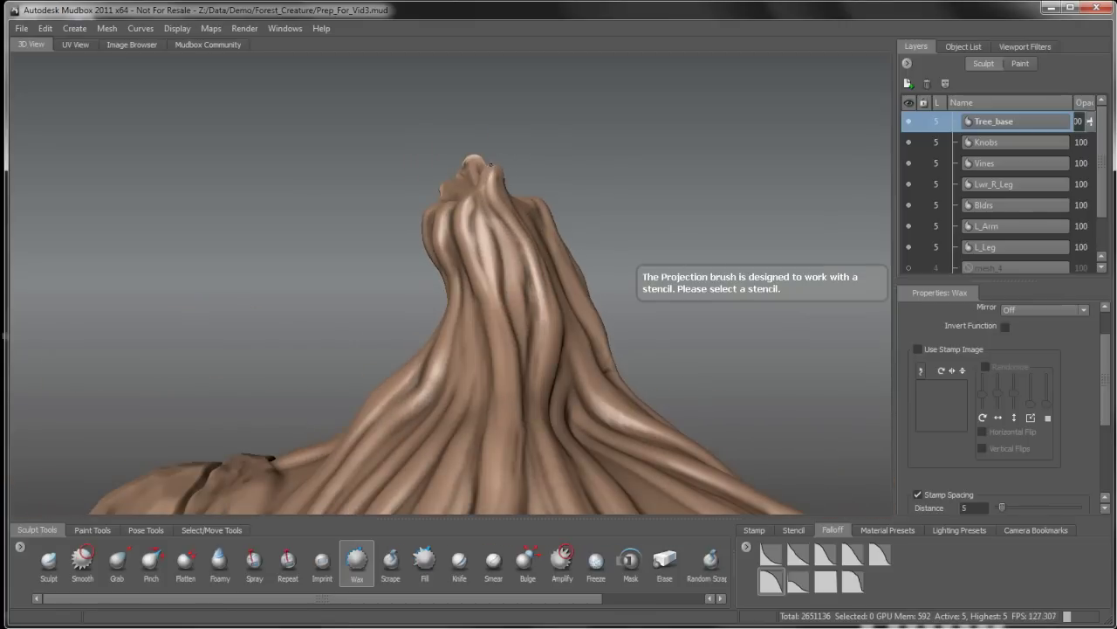
{"action": "mouse_move", "coordinate": [530, 273]}
{"action": "left_mouse_down", "text": "alt"}
{"action": "mouse_move", "coordinate": [481, 199]}
{"action": "mouse_move", "coordinate": [479, 256]}
{"action": "mouse_move", "coordinate": [567, 266]}
{"action": "mouse_move", "coordinate": [533, 262]}
{"action": "mouse_move", "coordinate": [510, 332]}
{"action": "left_mouse_up", "text": "alt"}
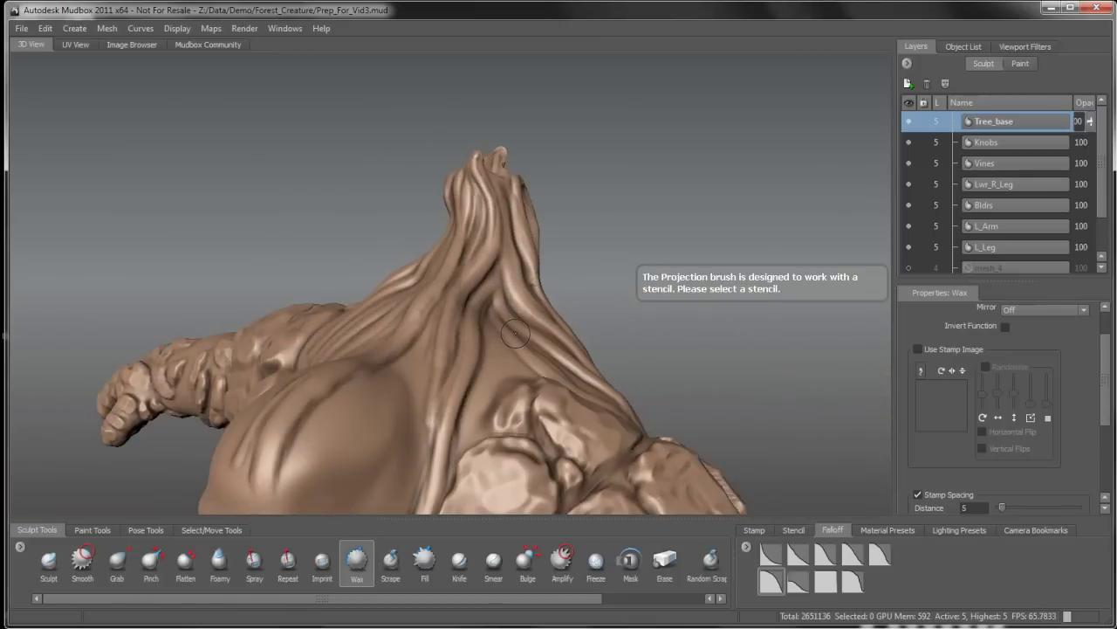
Examine the whole creature and the reshaped trunk from the back and the front.
{"action": "mouse_move", "coordinate": [544, 342]}
{"action": "left_mouse_down", "text": "alt"}
{"action": "mouse_move", "coordinate": [401, 302]}
{"action": "mouse_move", "coordinate": [687, 333]}
{"action": "mouse_move", "coordinate": [562, 281]}
{"action": "mouse_move", "coordinate": [429, 246]}
{"action": "mouse_move", "coordinate": [432, 265]}
{"action": "mouse_move", "coordinate": [396, 287]}
{"action": "left_mouse_up", "text": "alt"}
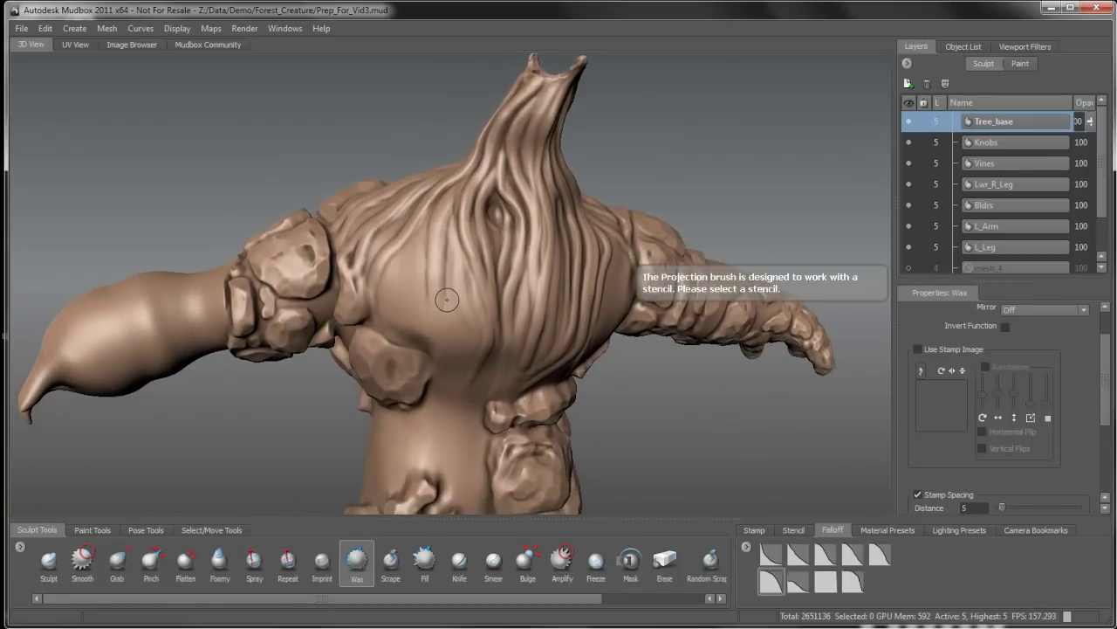
{"action": "left_click_drag", "start_coordinate": [431, 303], "coordinate": [407, 247], "text": "alt"}
{"action": "left_click_drag", "start_coordinate": [487, 273], "coordinate": [528, 294], "text": "alt"}
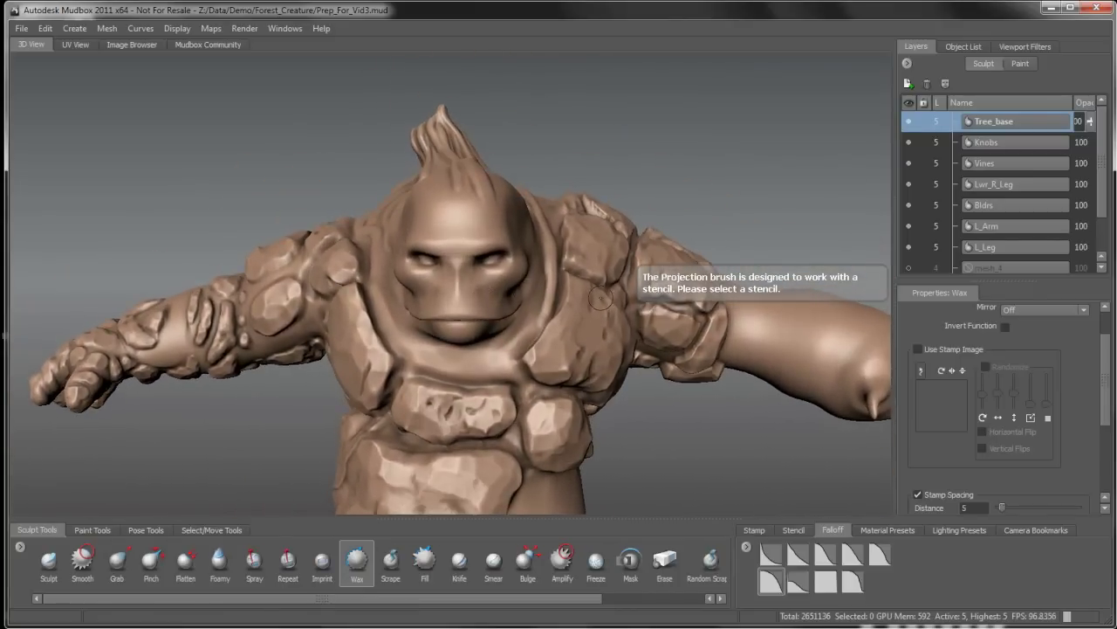
{"action": "left_click_drag", "start_coordinate": [619, 299], "coordinate": [510, 271], "text": "alt"}
{"action": "left_click_drag", "start_coordinate": [417, 264], "coordinate": [460, 281], "text": "alt"}
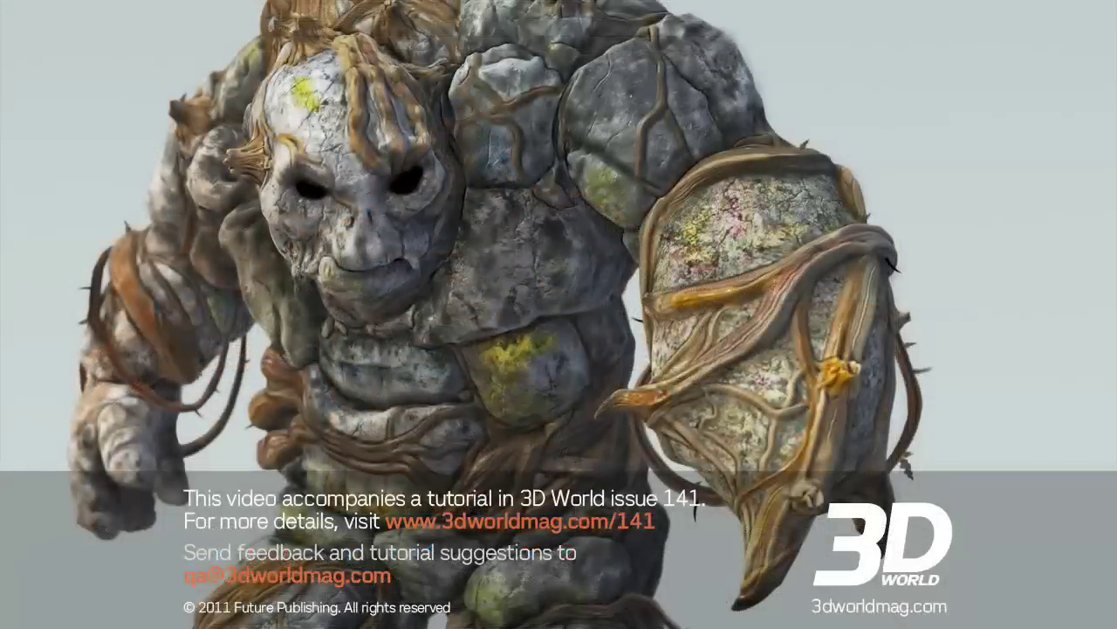